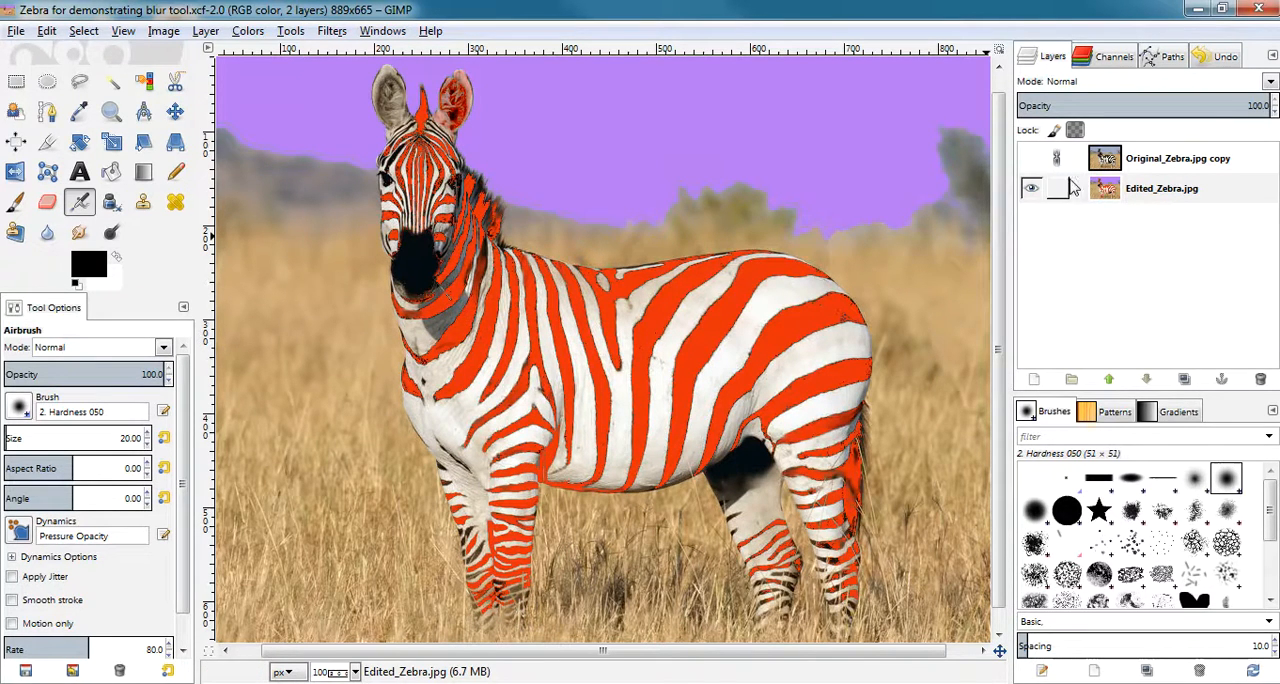
Briefly show the Original_Zebra.jpg copy layer to compare the original with the edit, and hide it again.
click(1032, 159)
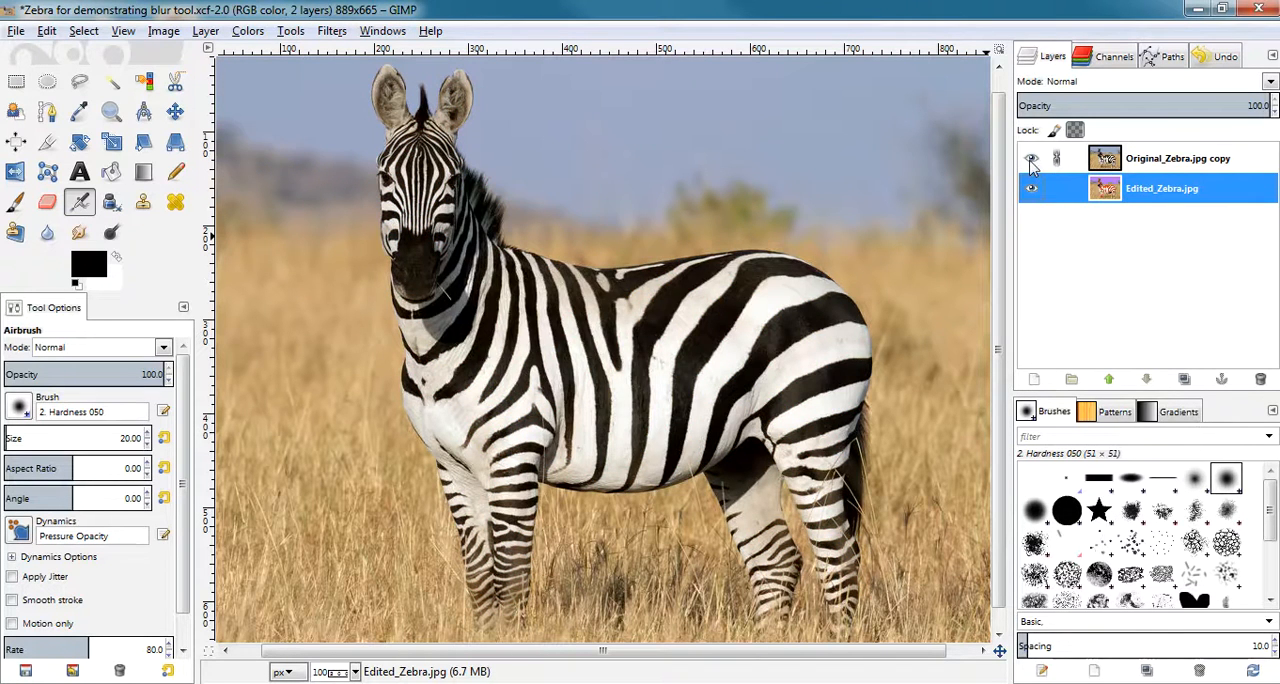
click(1032, 162)
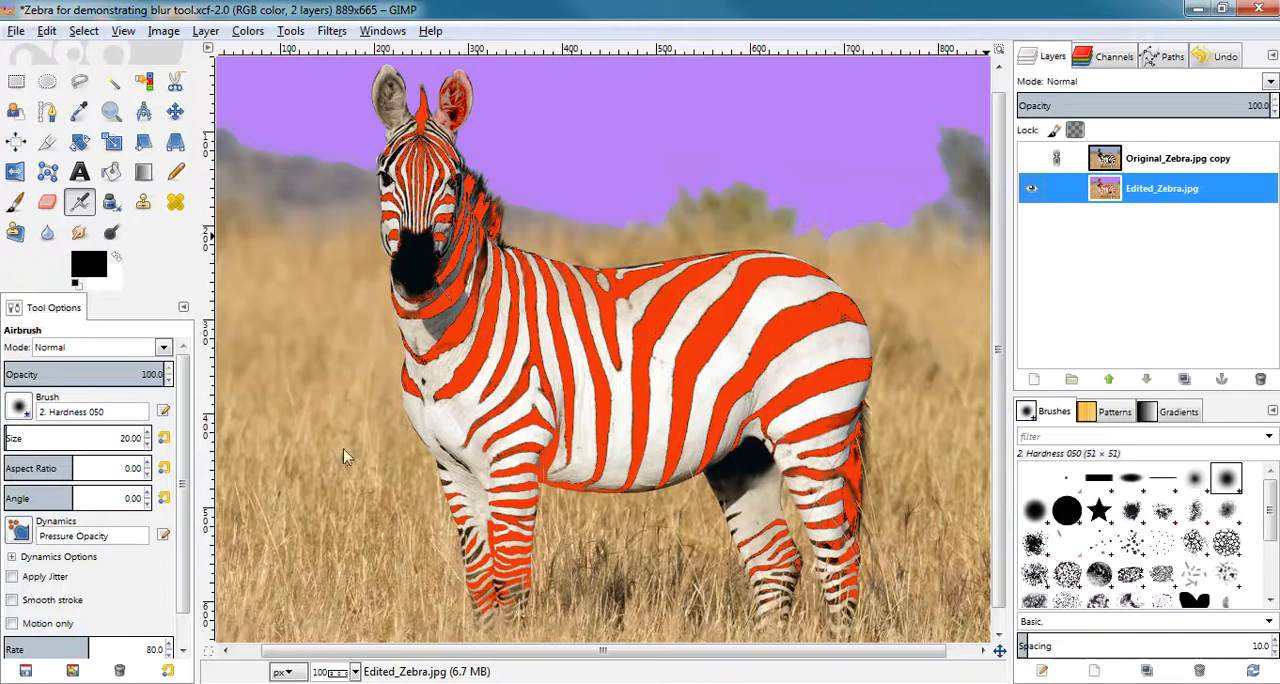
Set up the Smudge tool with a brush size of 12 for close-up work at 400%, and save the image.
click(356, 674)
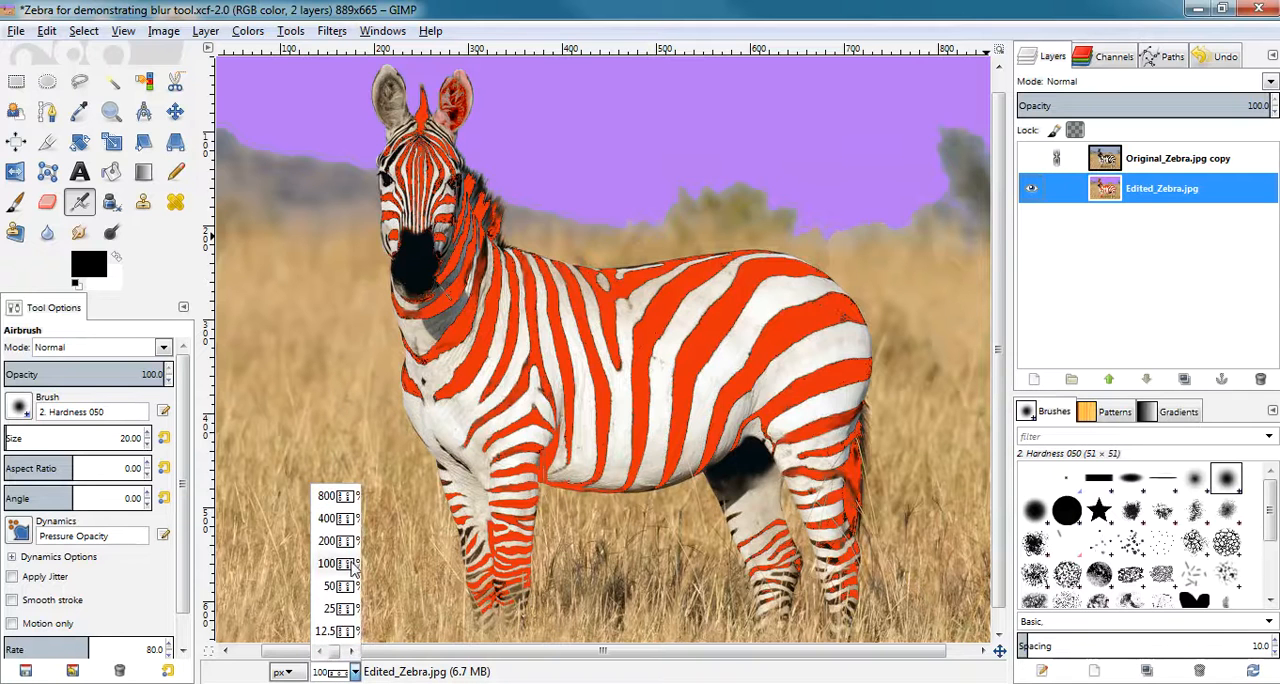
click(330, 524)
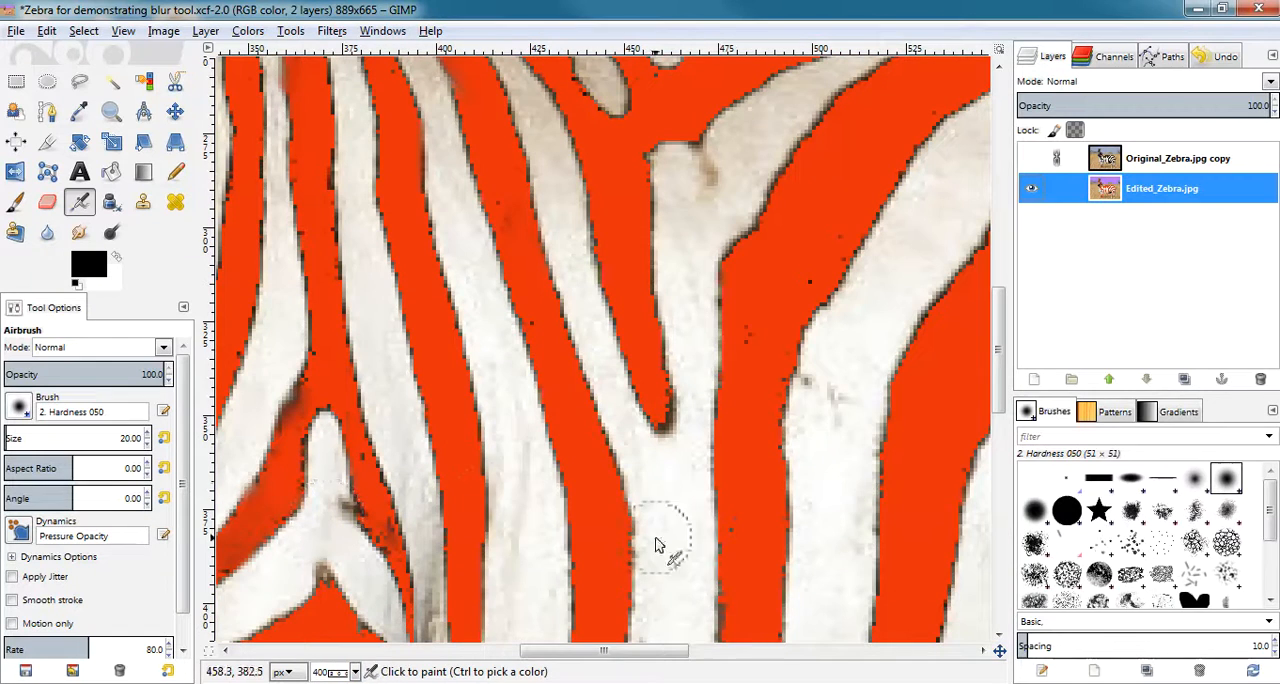
click(80, 234)
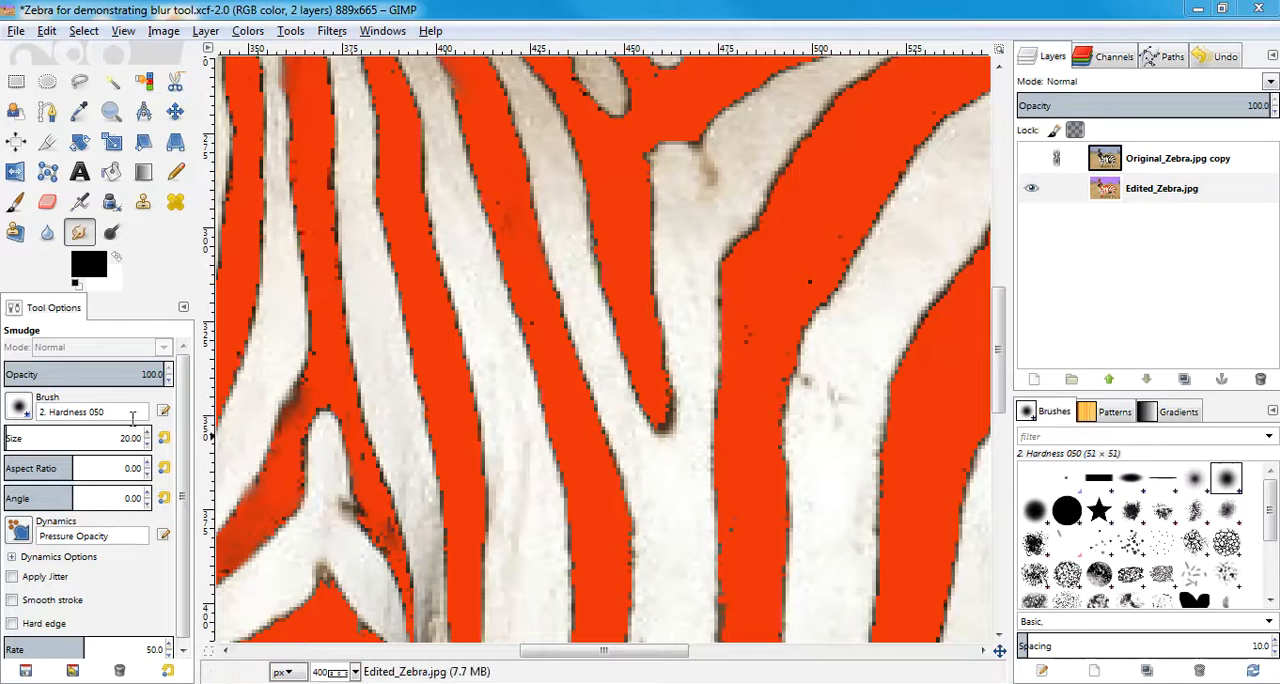
click(148, 446)
click(148, 446)
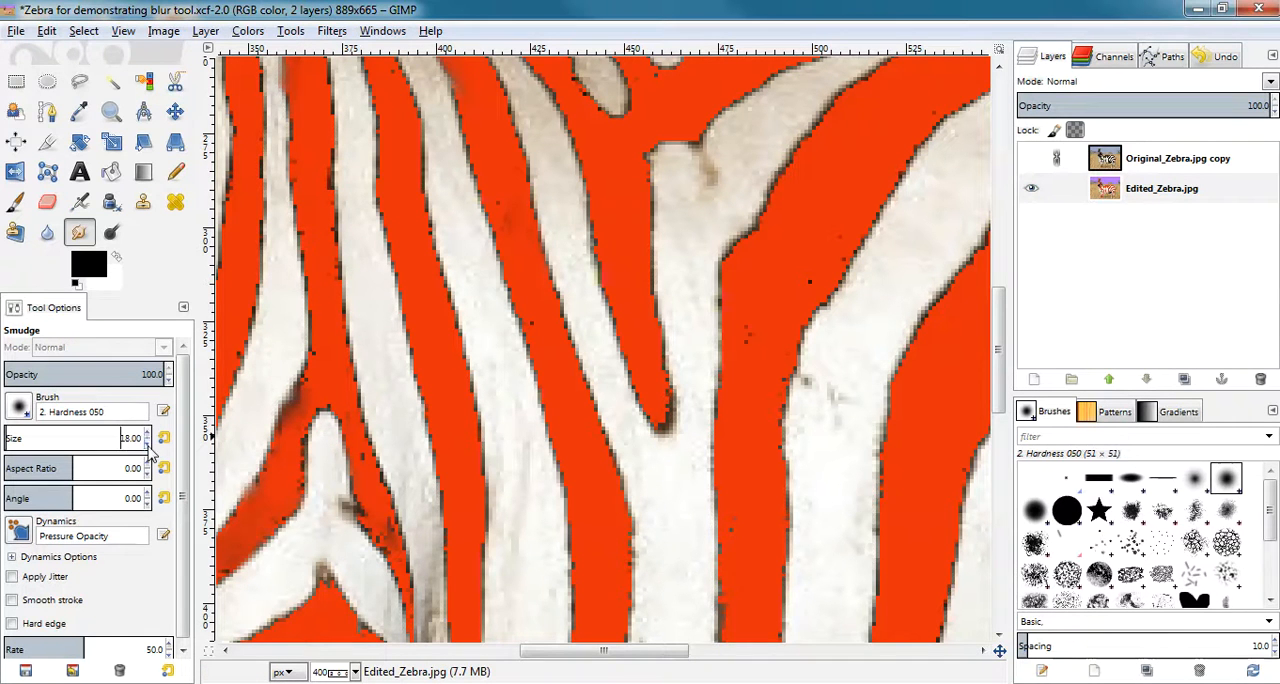
click(148, 446)
key(ctrl+s)
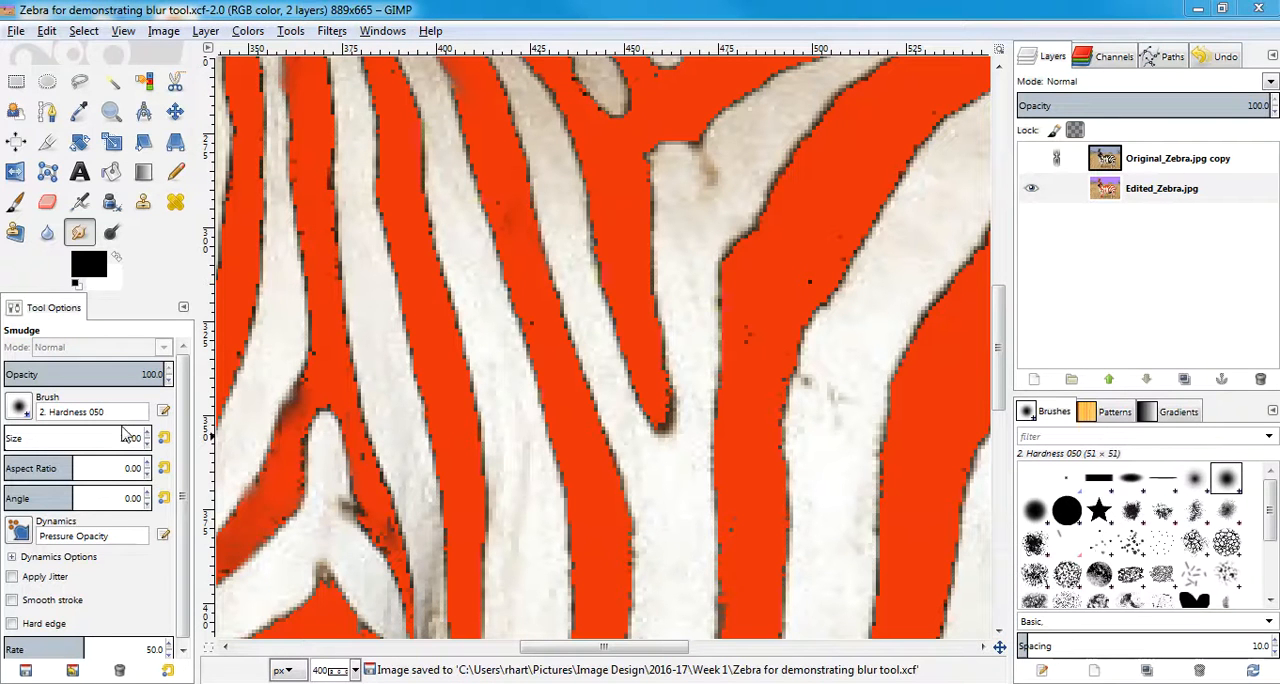
Smudge the jagged dark edges of the forked red stripe on the zebra's shoulder, including its lower branch.
drag(314, 249, 325, 272)
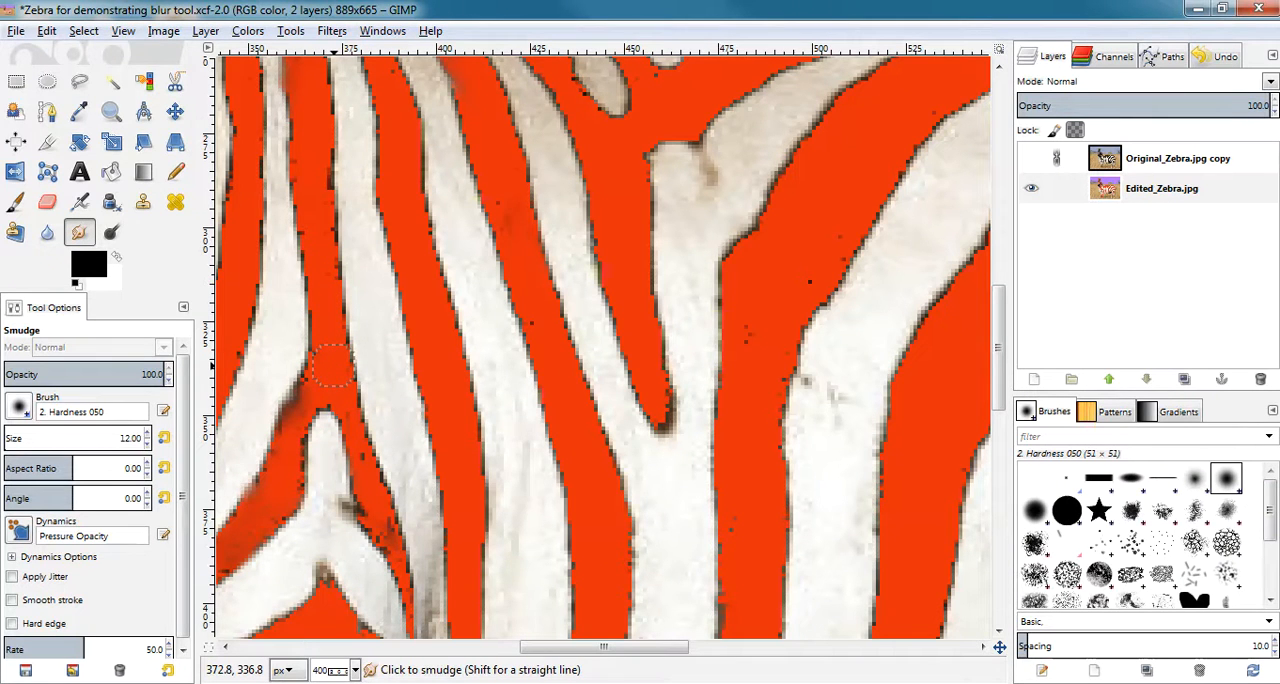
drag(303, 378, 290, 438)
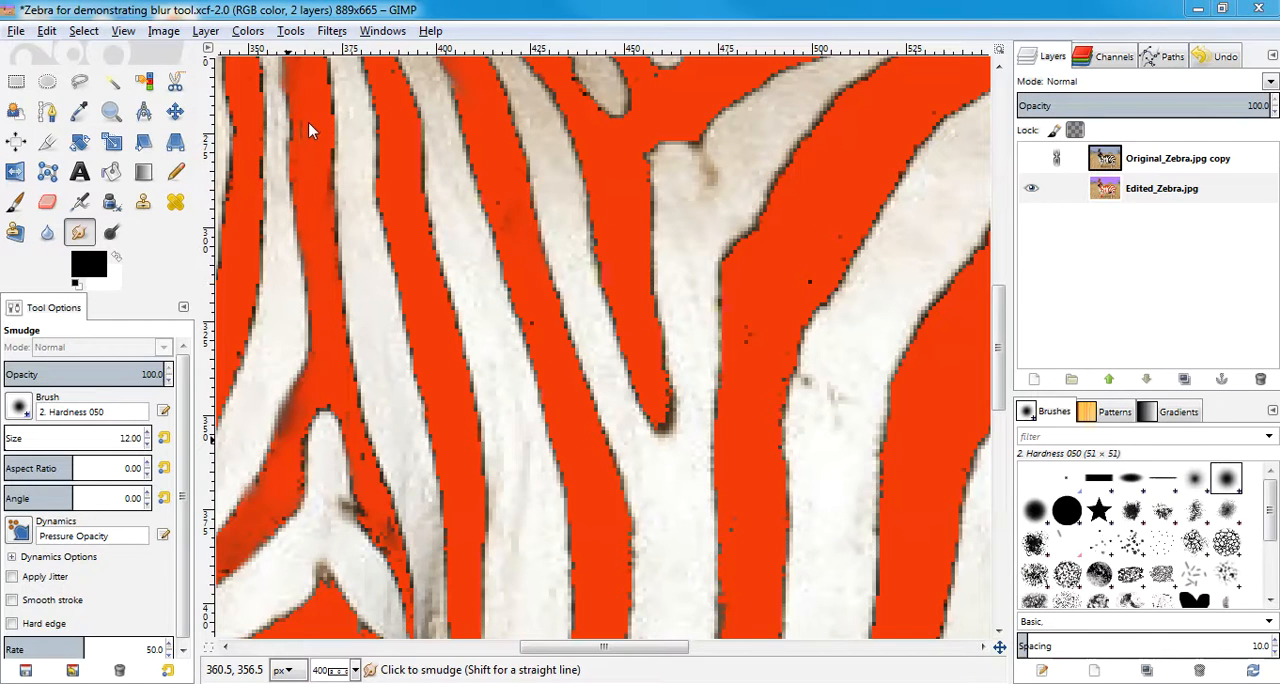
mouse_move(311, 79)
mouse_down()
mouse_move(319, 115)
mouse_move(317, 75)
mouse_move(324, 118)
mouse_move(317, 74)
mouse_move(350, 412)
mouse_move(395, 538)
mouse_up()
drag(290, 87, 300, 150)
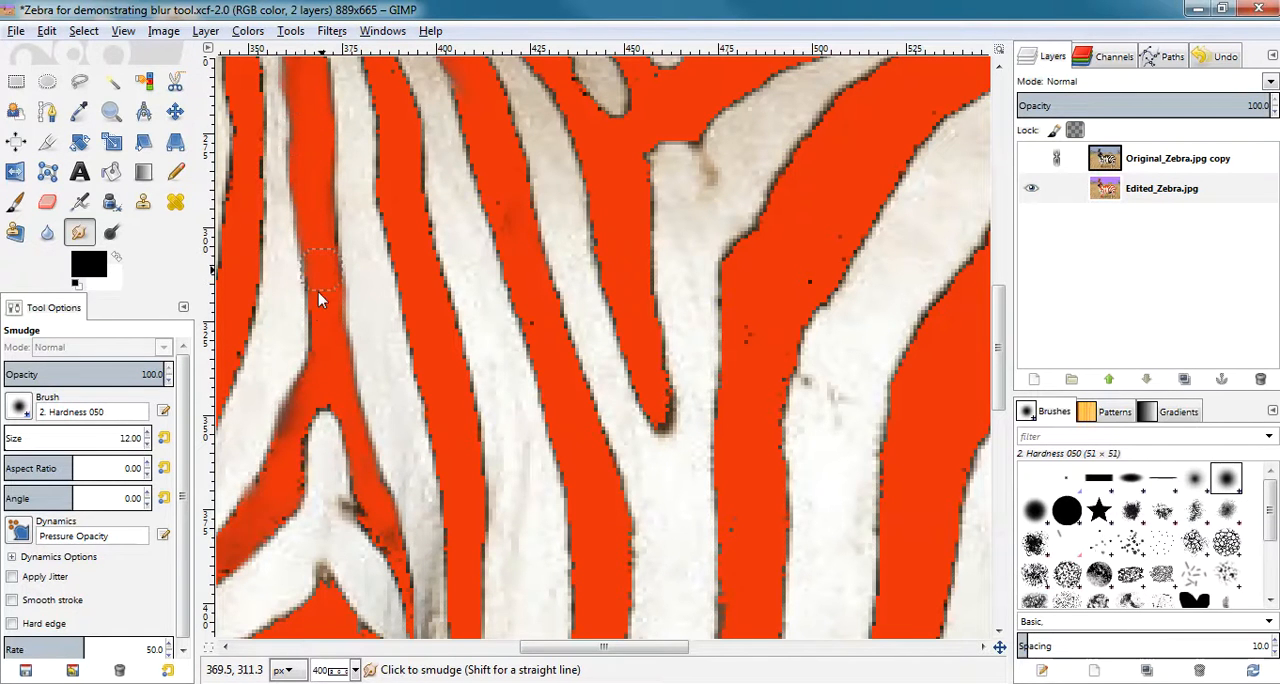
mouse_move(340, 415)
mouse_down()
mouse_move(300, 415)
mouse_move(298, 460)
mouse_up()
mouse_move(295, 505)
mouse_down()
mouse_move(251, 543)
mouse_move(230, 588)
mouse_up()
drag(278, 452, 218, 550)
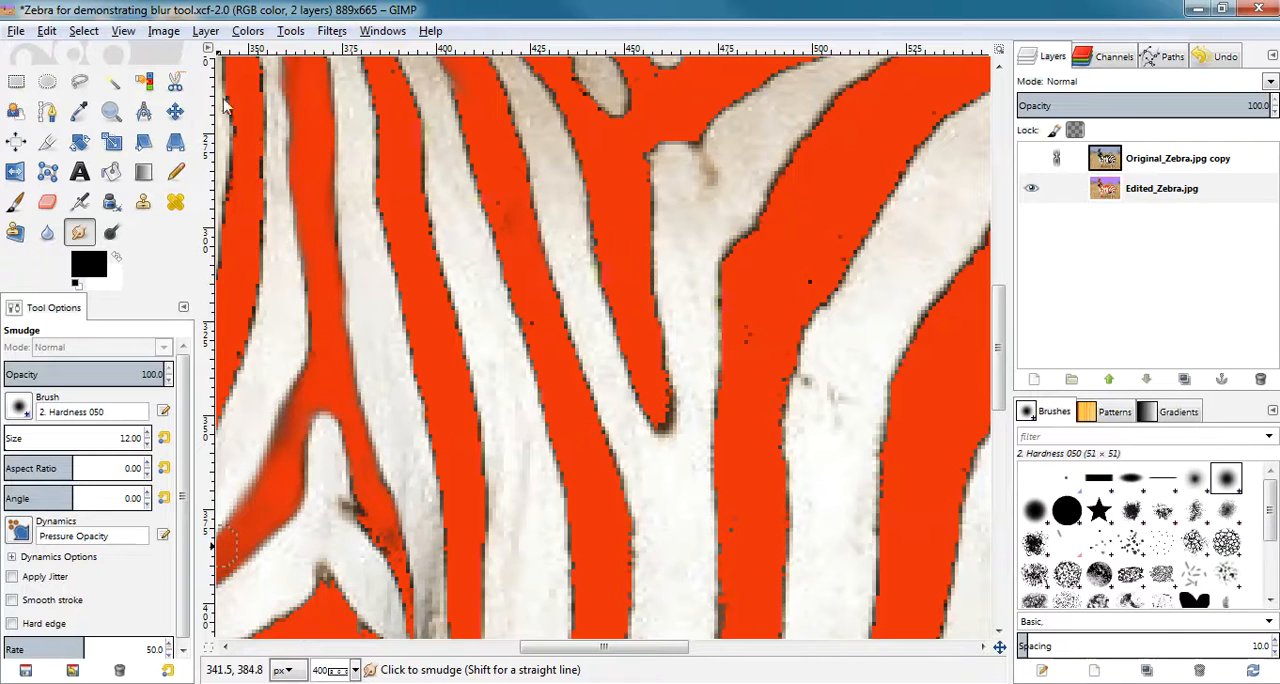
Smudge the edges of the red stripes on both sides of the forked stripe, its other branch and the red wedge below.
mouse_move(254, 75)
mouse_down()
mouse_move(257, 291)
mouse_move(214, 393)
mouse_up()
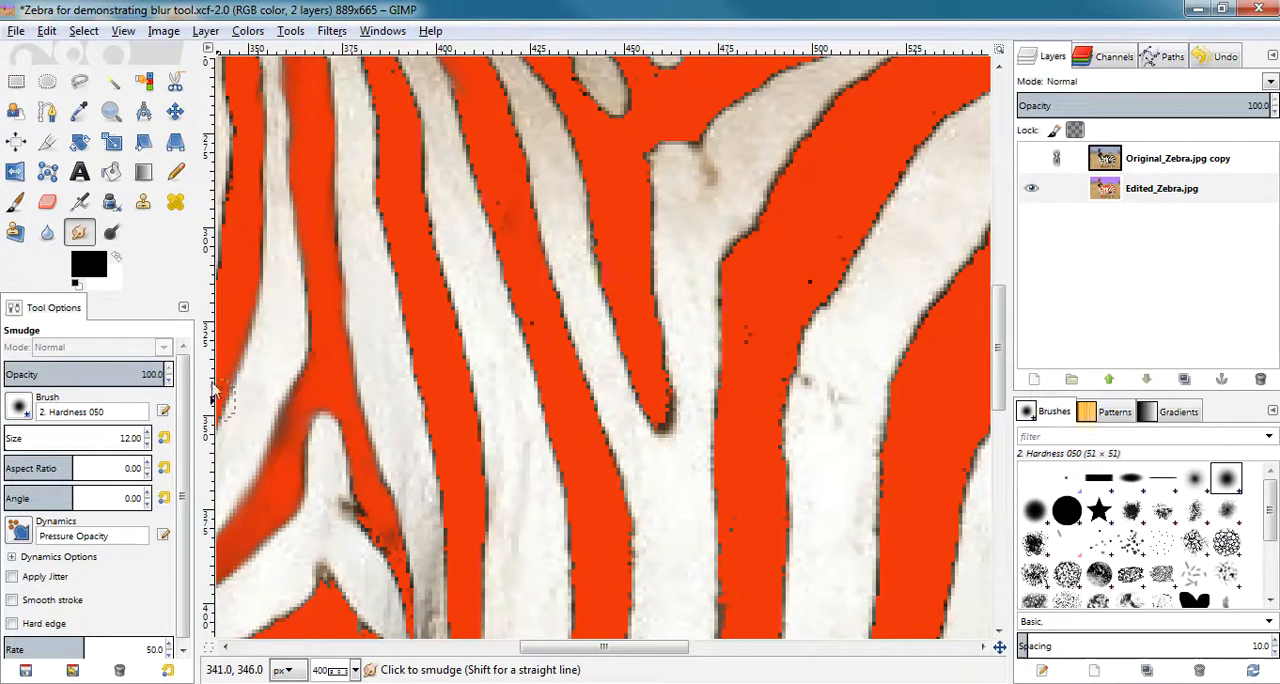
drag(228, 78, 230, 274)
mouse_move(370, 72)
mouse_down()
mouse_move(398, 285)
mouse_move(457, 556)
mouse_move(468, 557)
mouse_up()
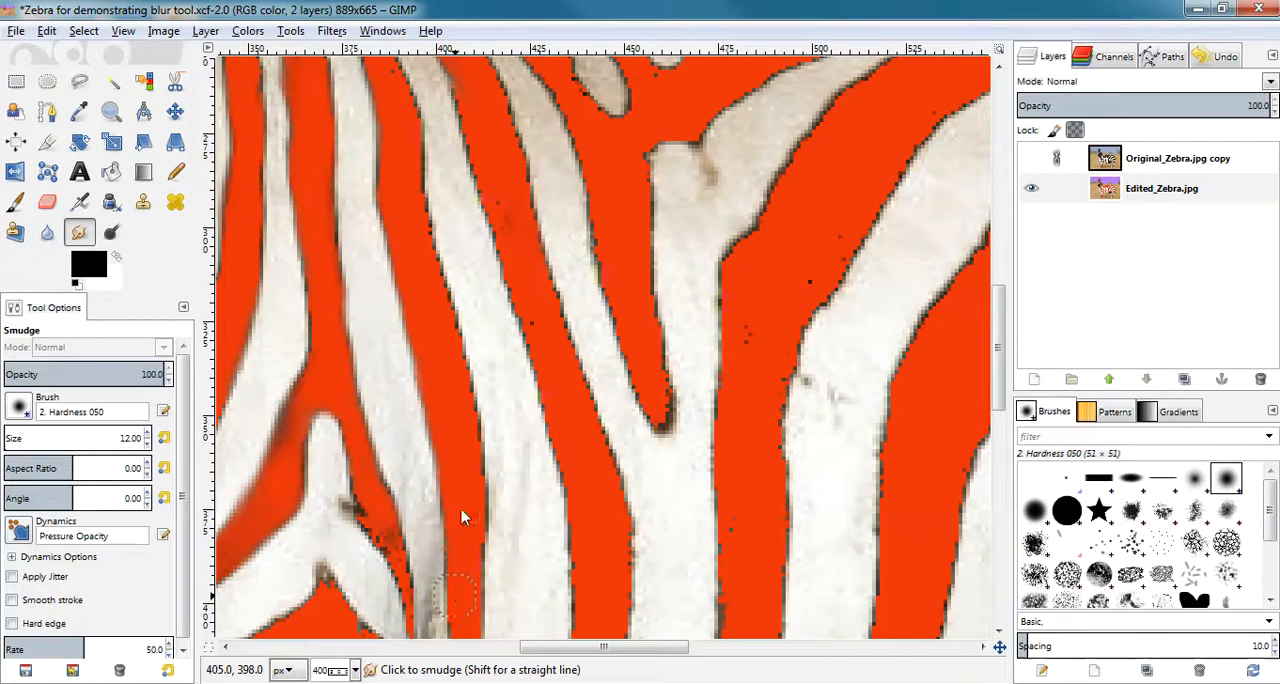
mouse_move(350, 428)
mouse_down()
mouse_move(363, 509)
mouse_move(418, 653)
mouse_up()
mouse_move(370, 472)
mouse_down()
mouse_move(391, 523)
mouse_move(388, 604)
mouse_up()
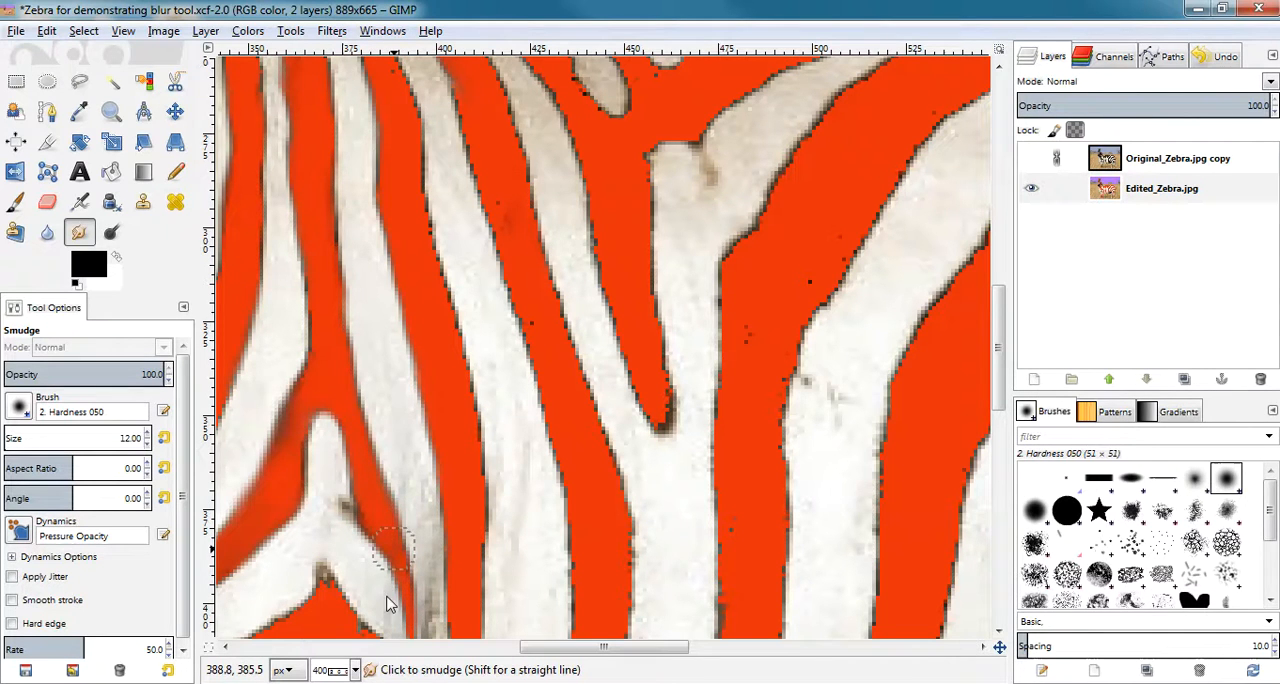
mouse_move(316, 586)
mouse_down()
mouse_move(250, 640)
mouse_move(326, 585)
mouse_move(389, 650)
mouse_up()
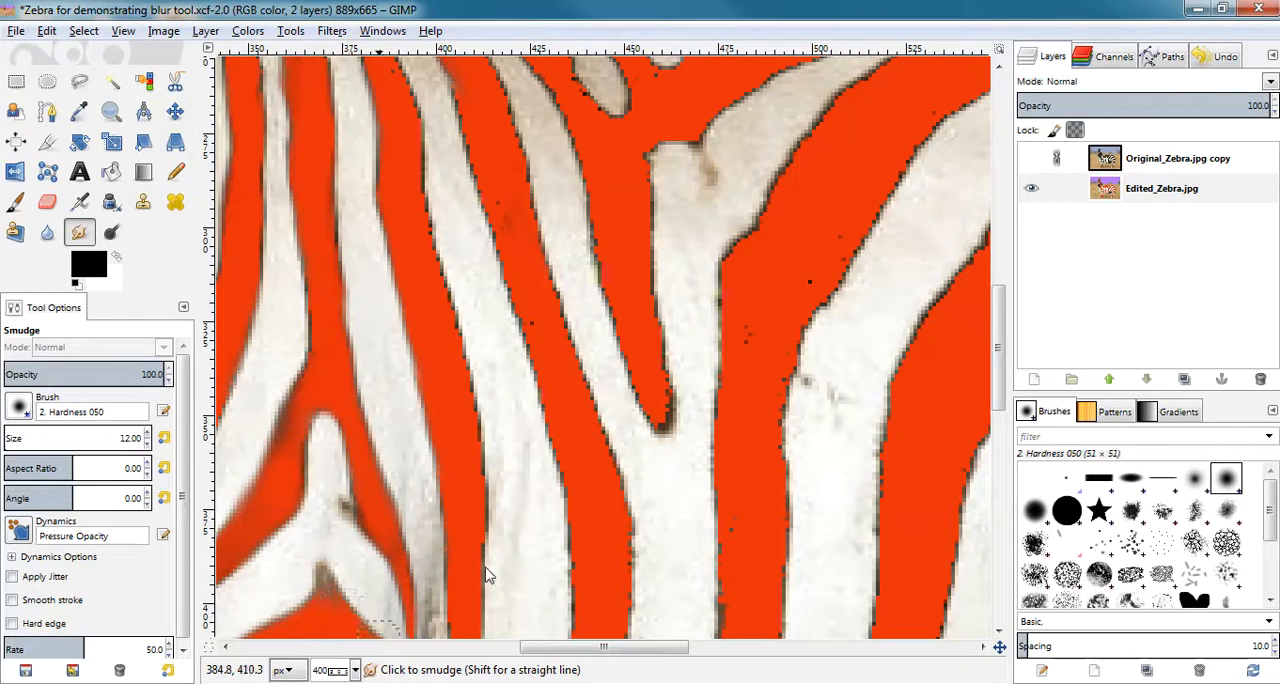
Smudge the edges of the long red body stripes up to the pointed stripe that ends inside the white area.
mouse_move(388, 59)
mouse_down()
mouse_move(474, 474)
mouse_move(476, 594)
mouse_up()
mouse_move(449, 97)
mouse_down()
mouse_move(576, 457)
mouse_move(572, 547)
mouse_up()
mouse_move(480, 68)
mouse_down()
mouse_move(630, 505)
mouse_move(617, 602)
mouse_up()
mouse_move(541, 82)
mouse_down()
mouse_move(580, 134)
mouse_move(631, 371)
mouse_move(667, 422)
mouse_up()
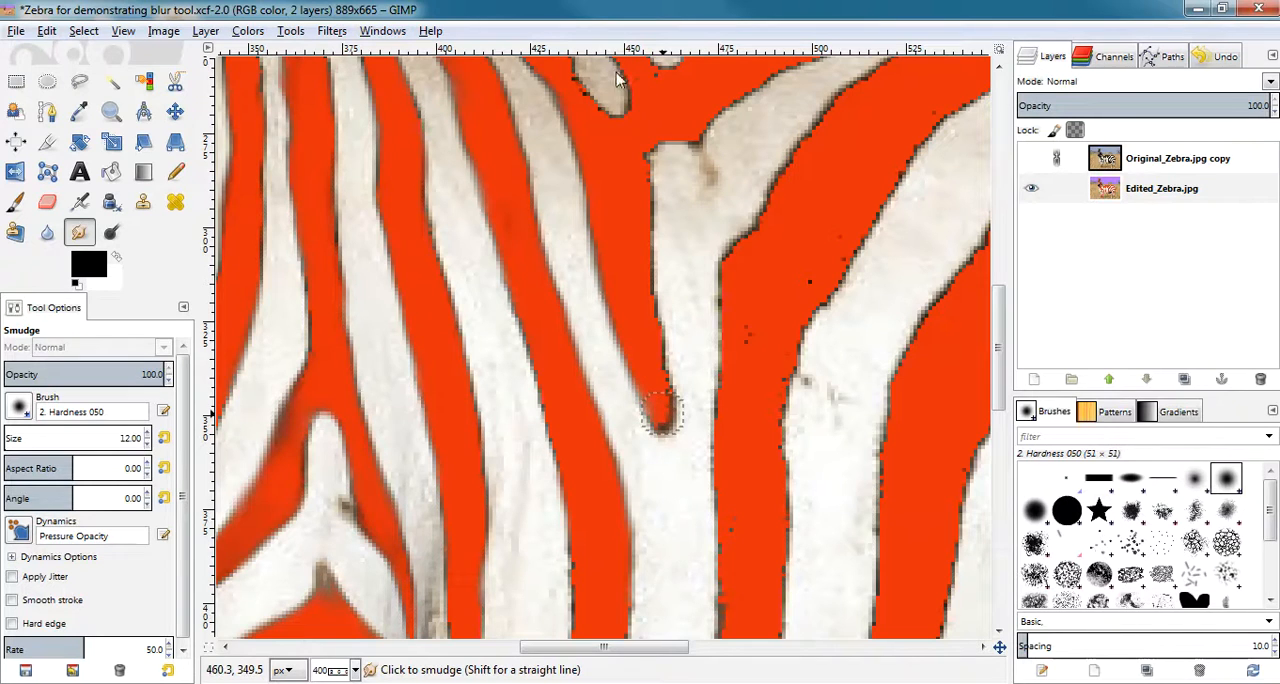
Smudge the outlines of the small white patch and the Y-shaped white stripe on the body.
drag(641, 101, 621, 117)
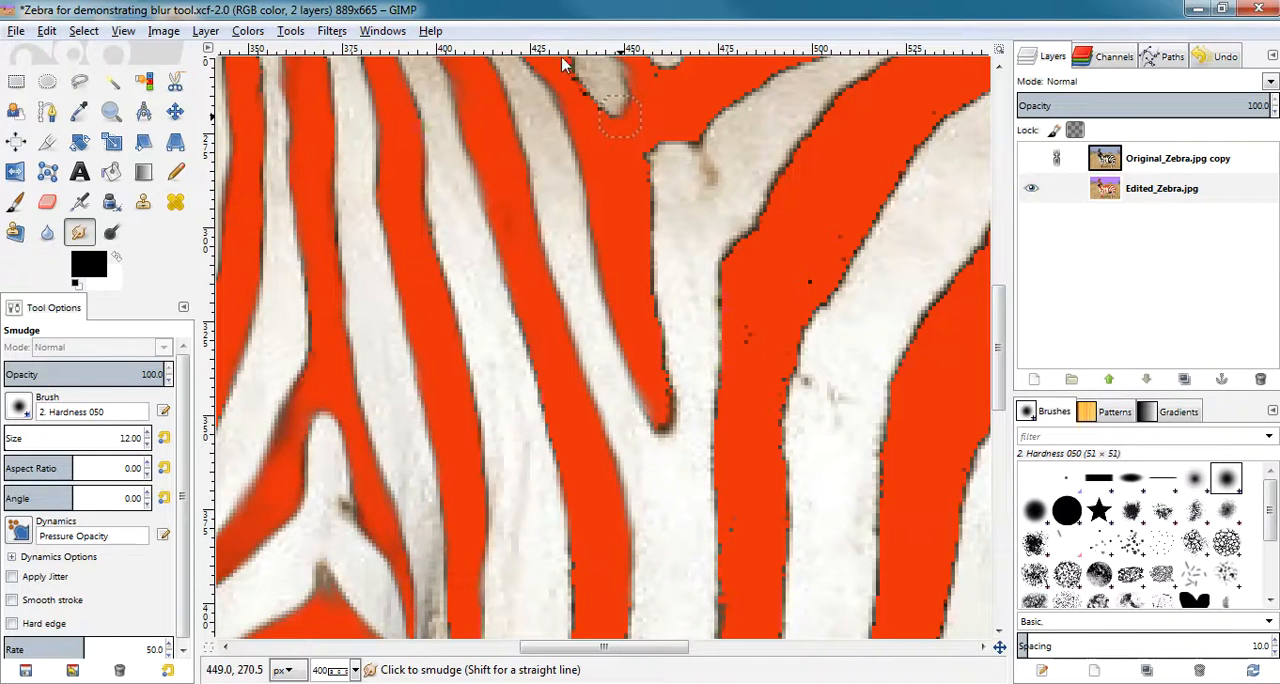
drag(572, 66, 592, 110)
mouse_move(813, 68)
mouse_down()
mouse_move(702, 138)
mouse_move(654, 152)
mouse_move(662, 412)
mouse_up()
mouse_move(871, 87)
mouse_down()
mouse_move(791, 180)
mouse_move(725, 305)
mouse_move(704, 534)
mouse_move(718, 625)
mouse_up()
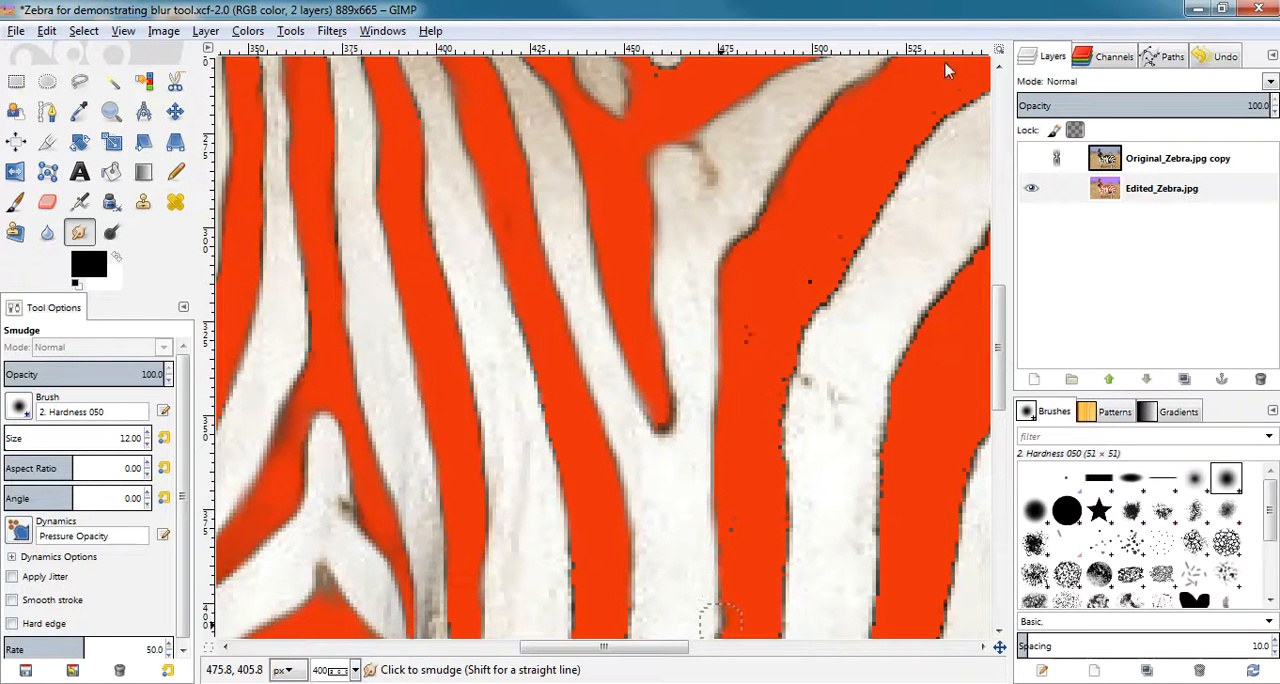
Smudge both edges of the wide white stripe beyond the Y-shaped one and the far edge of the next red stripe.
mouse_move(985, 95)
mouse_down()
mouse_move(934, 129)
mouse_move(820, 293)
mouse_move(792, 359)
mouse_move(781, 464)
mouse_up()
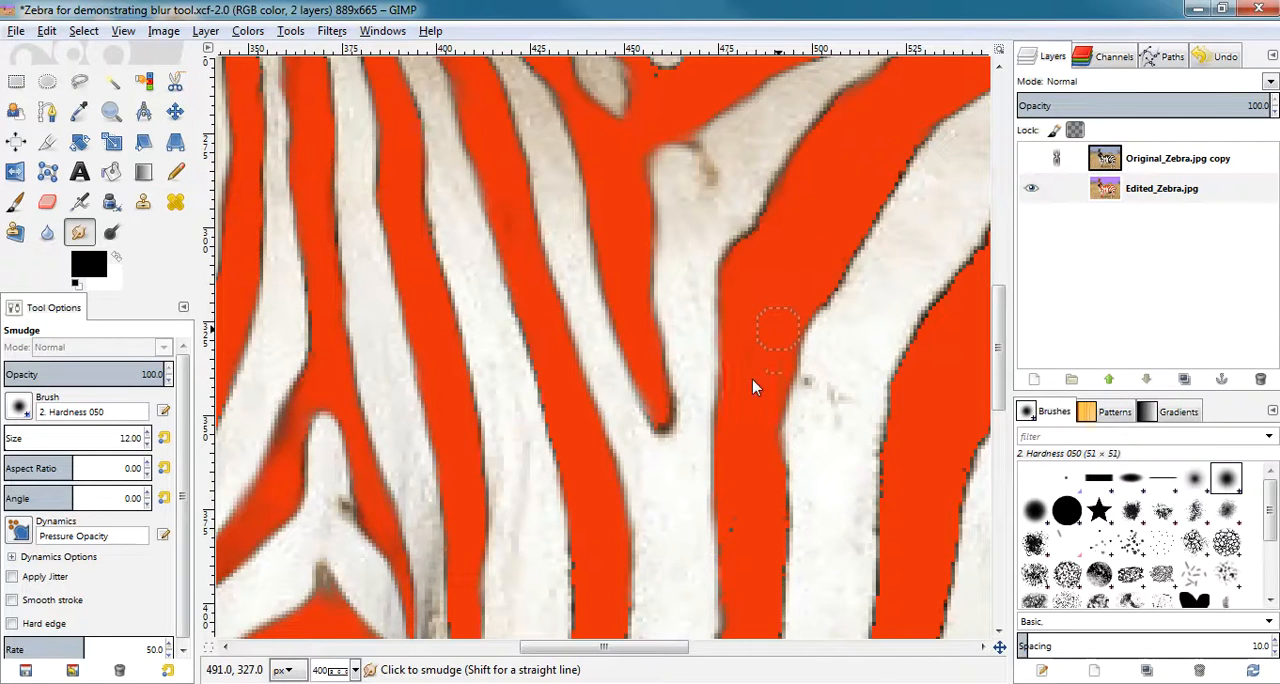
drag(781, 494, 783, 640)
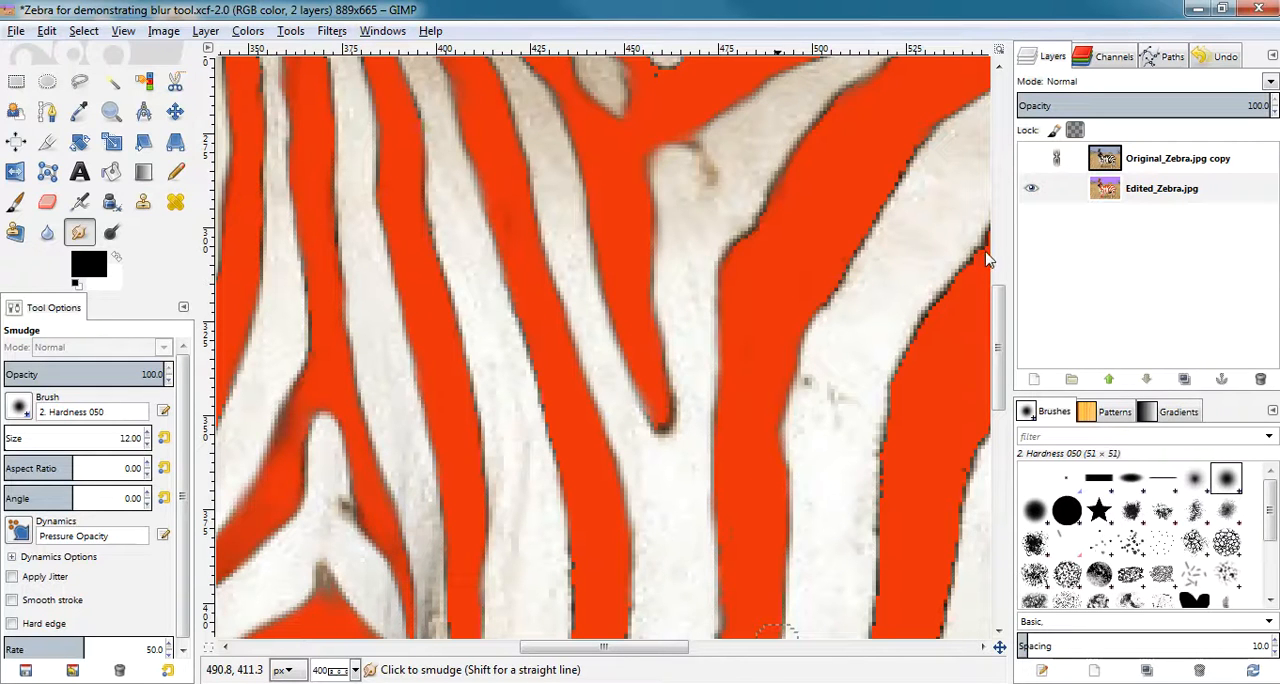
mouse_move(920, 130)
mouse_down()
mouse_move(931, 129)
mouse_move(849, 257)
mouse_move(797, 313)
mouse_up()
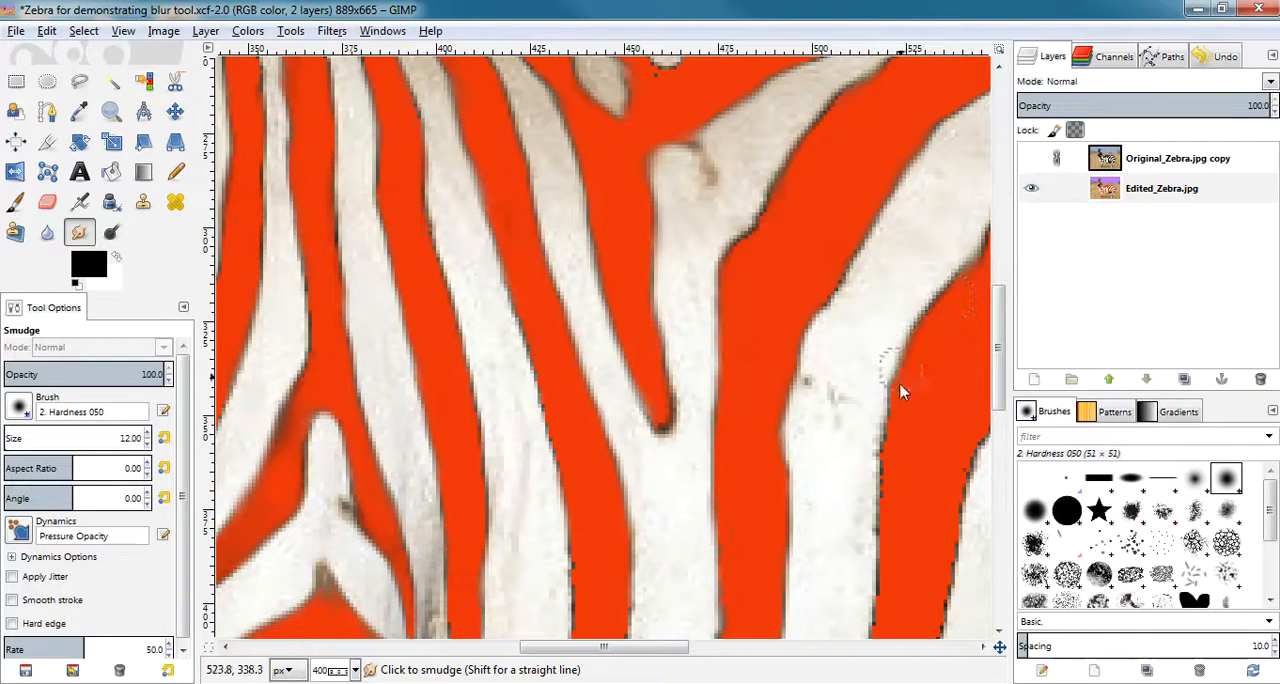
drag(984, 441, 930, 637)
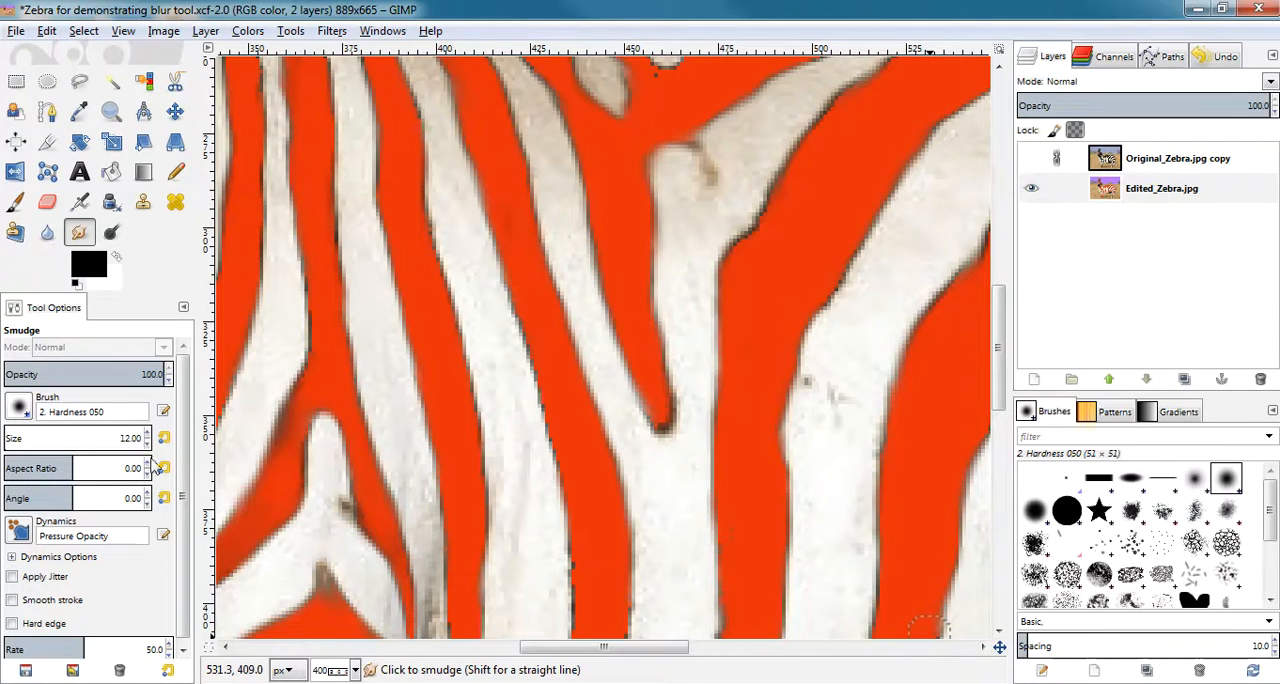
Smudge the leftover dark spots in the white stripes and near the small upper patch, and check the whole zebra at 100%.
mouse_move(329, 483)
mouse_down()
mouse_move(341, 536)
mouse_move(330, 492)
mouse_up()
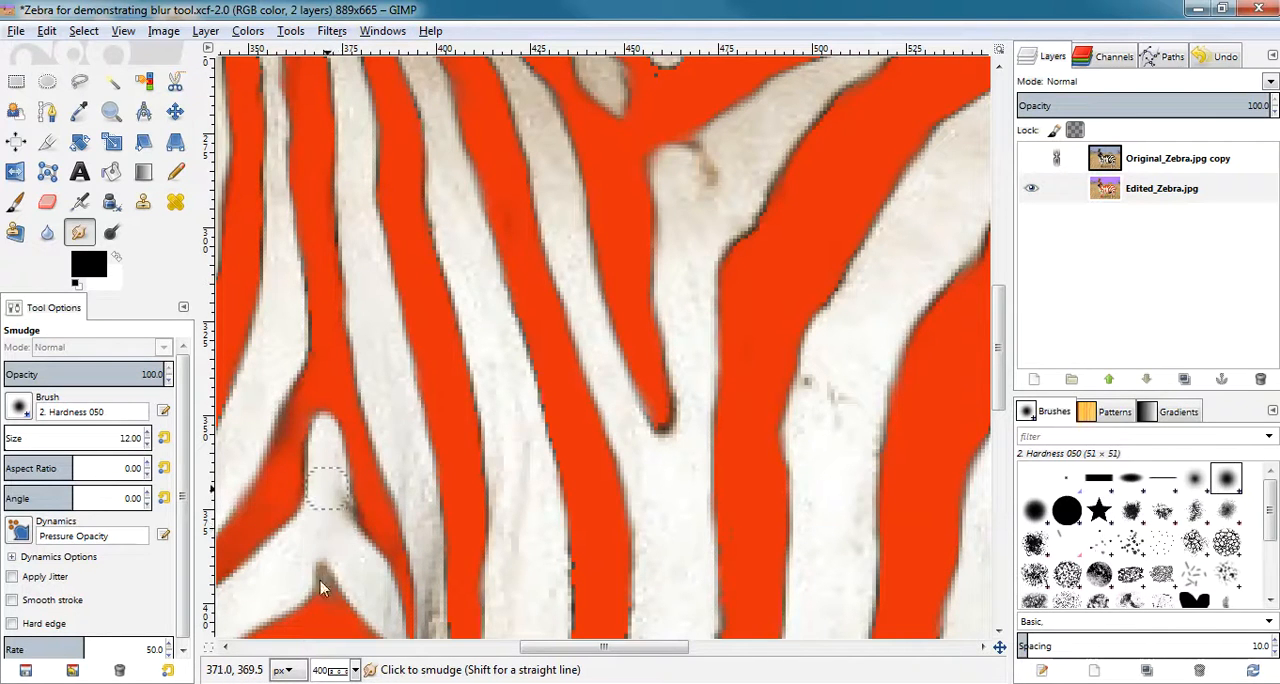
mouse_move(832, 407)
mouse_down()
mouse_move(813, 380)
mouse_move(804, 402)
mouse_move(840, 418)
mouse_up()
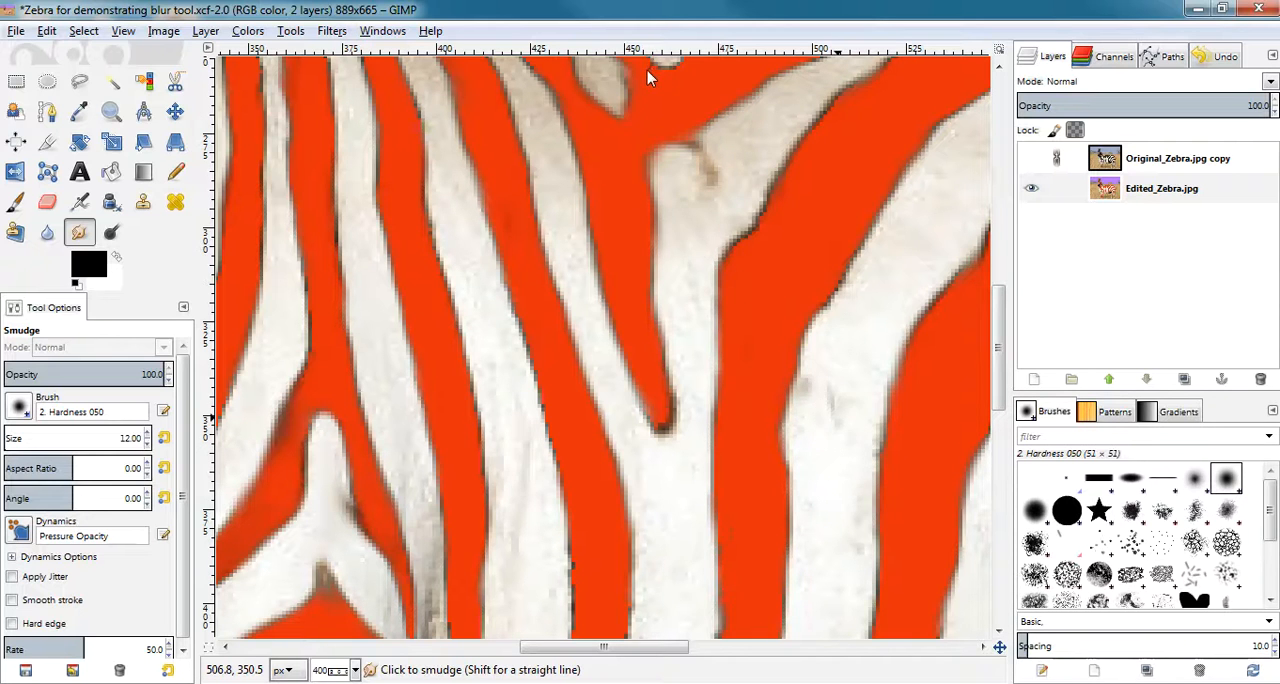
drag(665, 74, 678, 66)
click(355, 670)
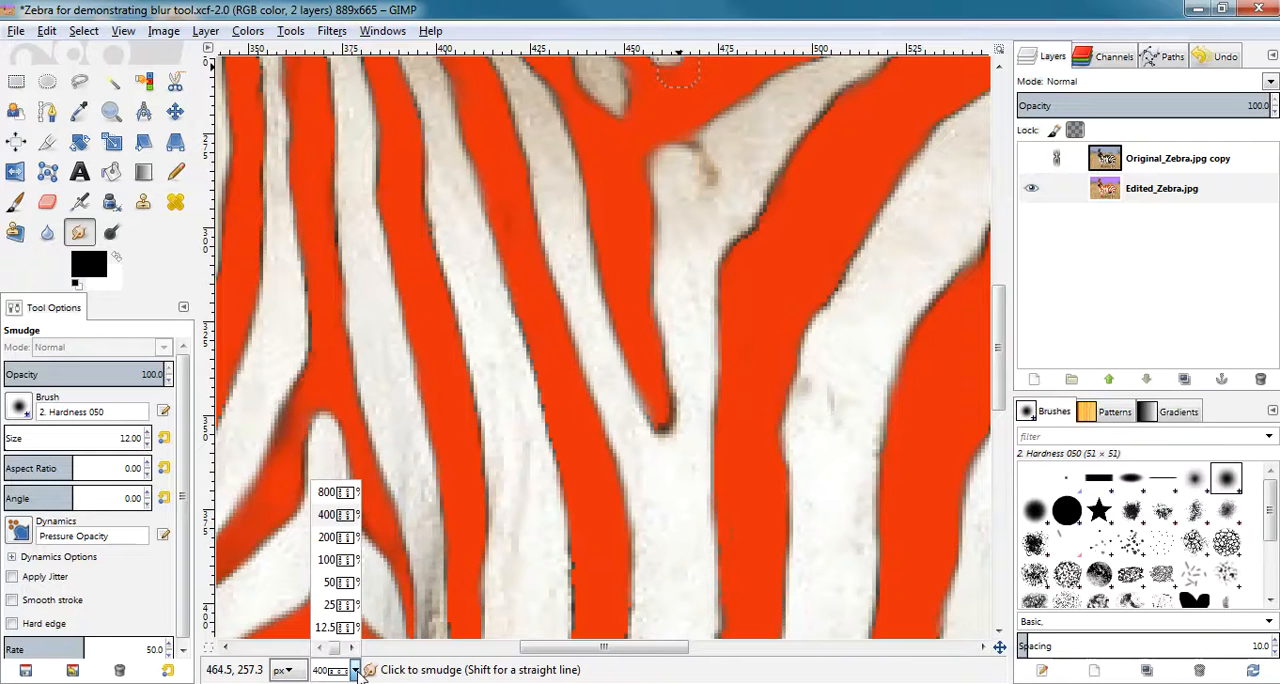
click(341, 567)
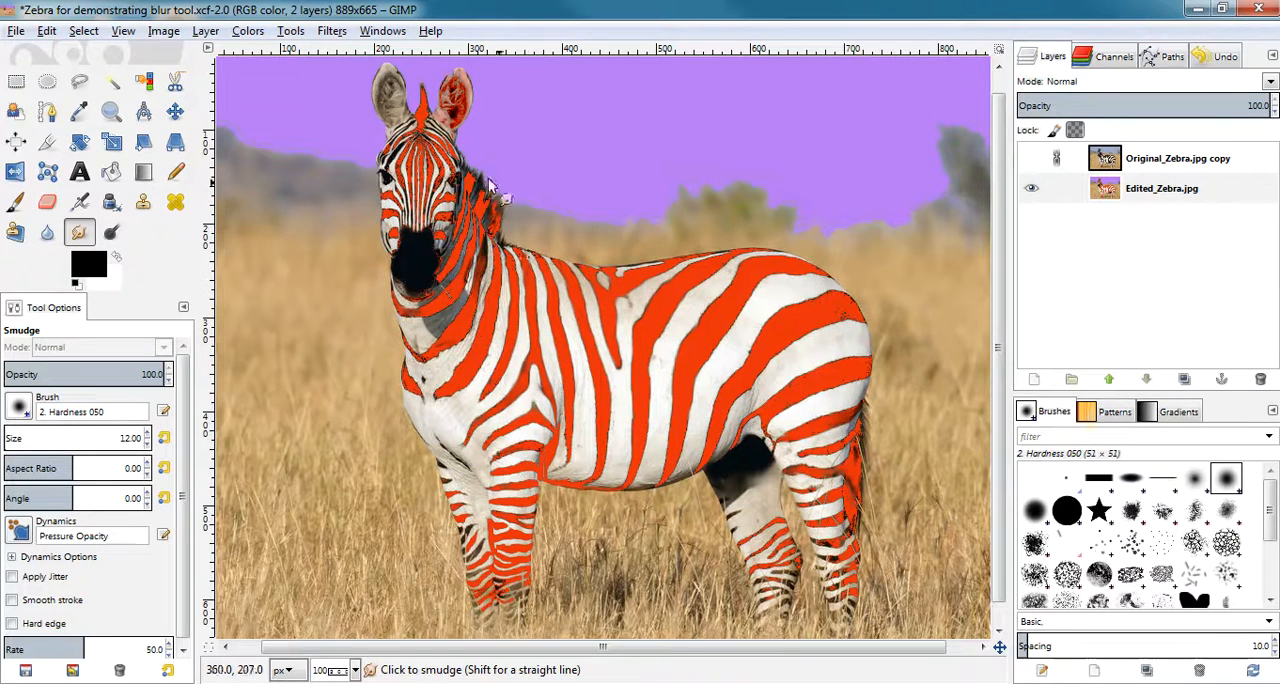
Save the smudged zebra image.
click(355, 671)
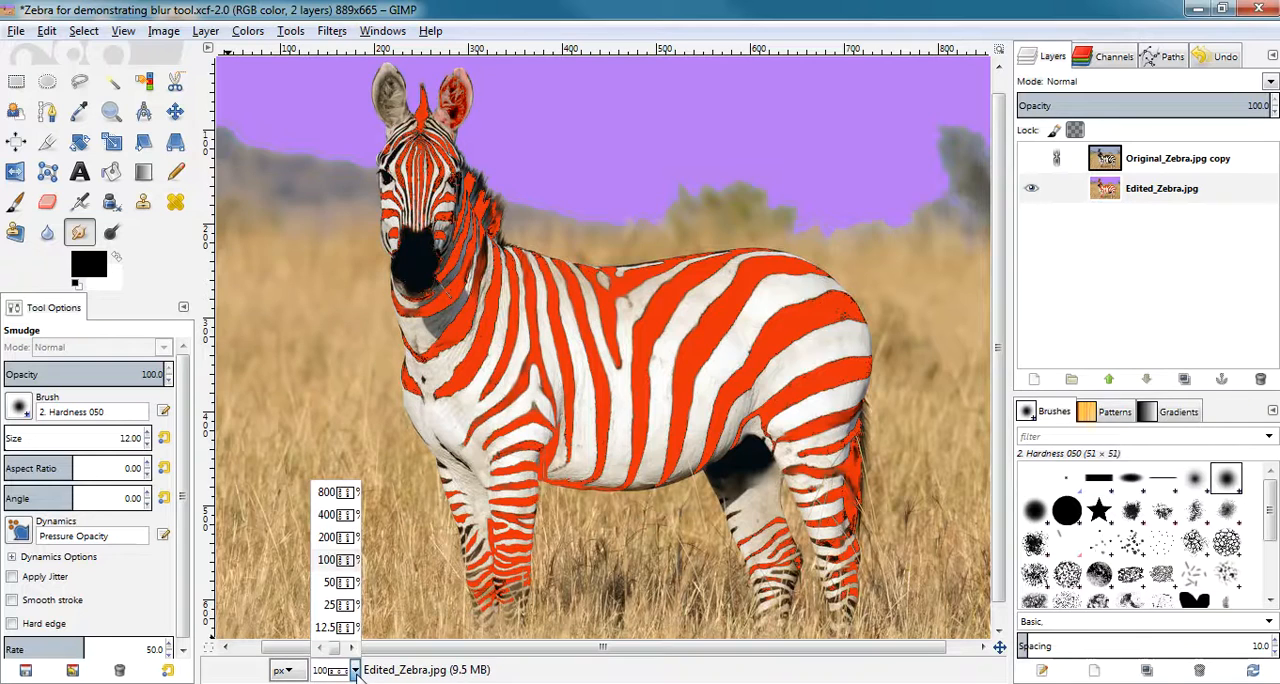
click(327, 515)
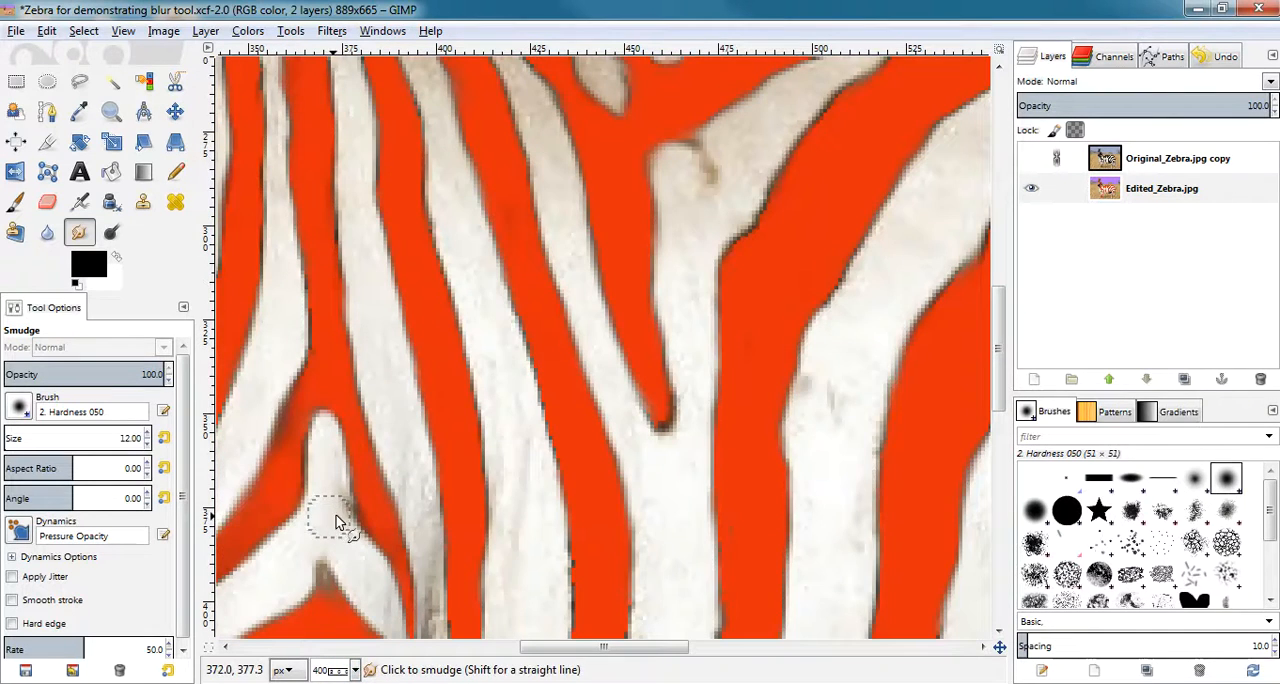
drag(1003, 400, 1003, 307)
scroll(1003, 307, up, 2)
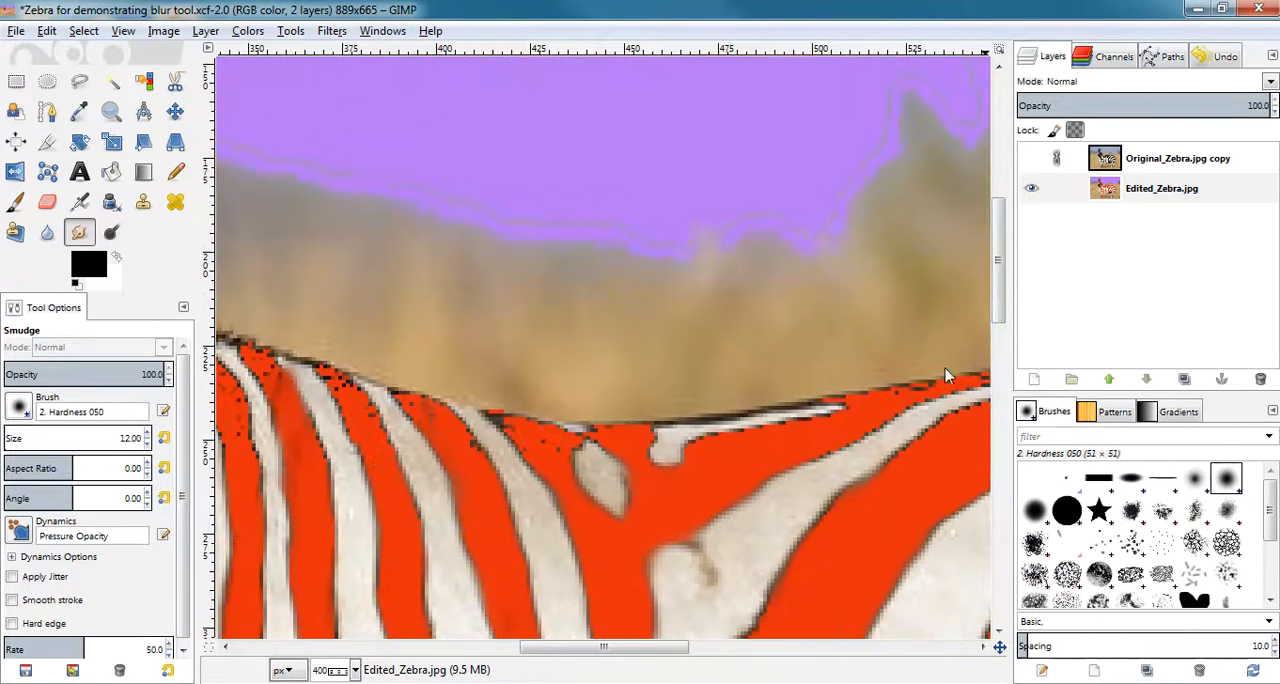
drag(650, 653, 550, 658)
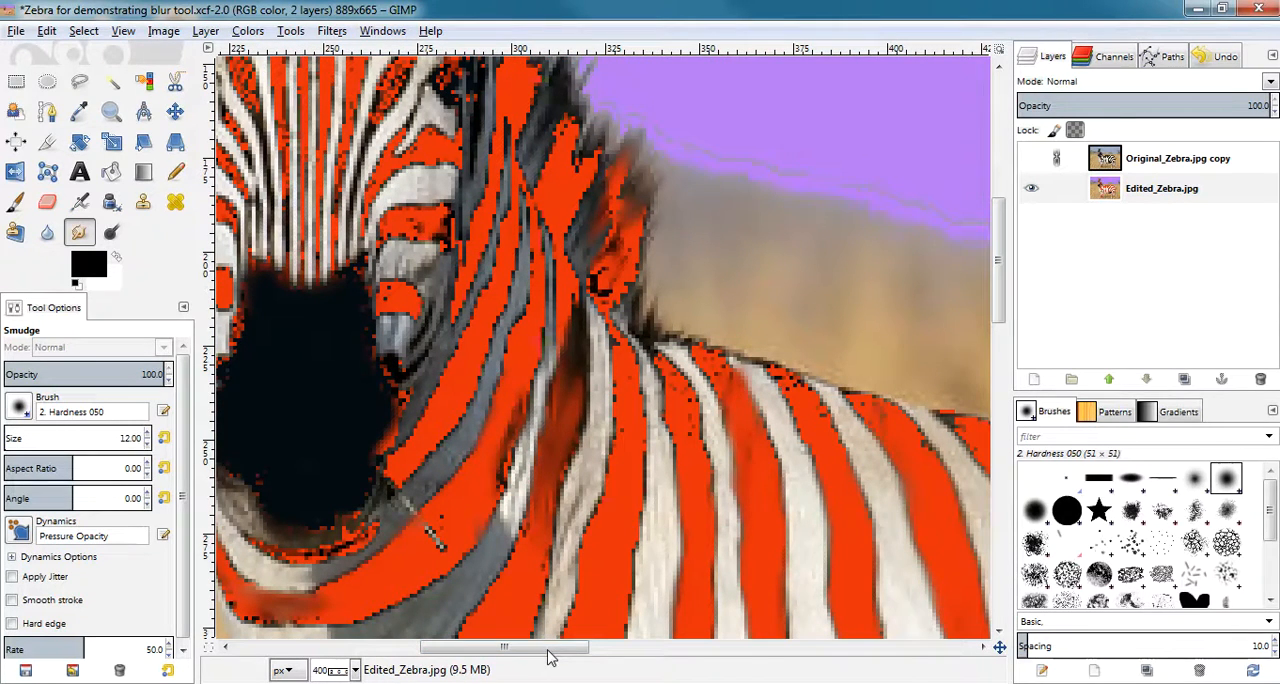
key(ctrl+s)
Set the Smudge brush size to 9 and smudge the edges of the red and white shoulder stripes just behind the neck.
scroll(1000, 265, up, 3)
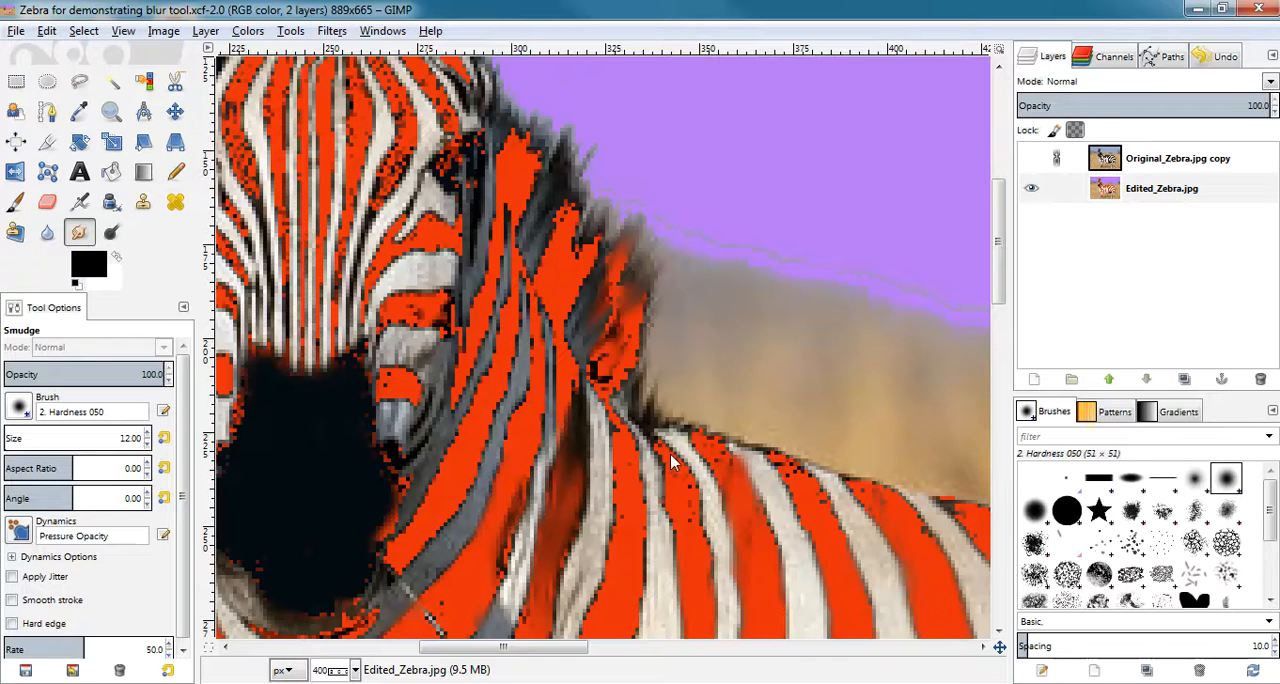
drag(693, 518, 643, 439)
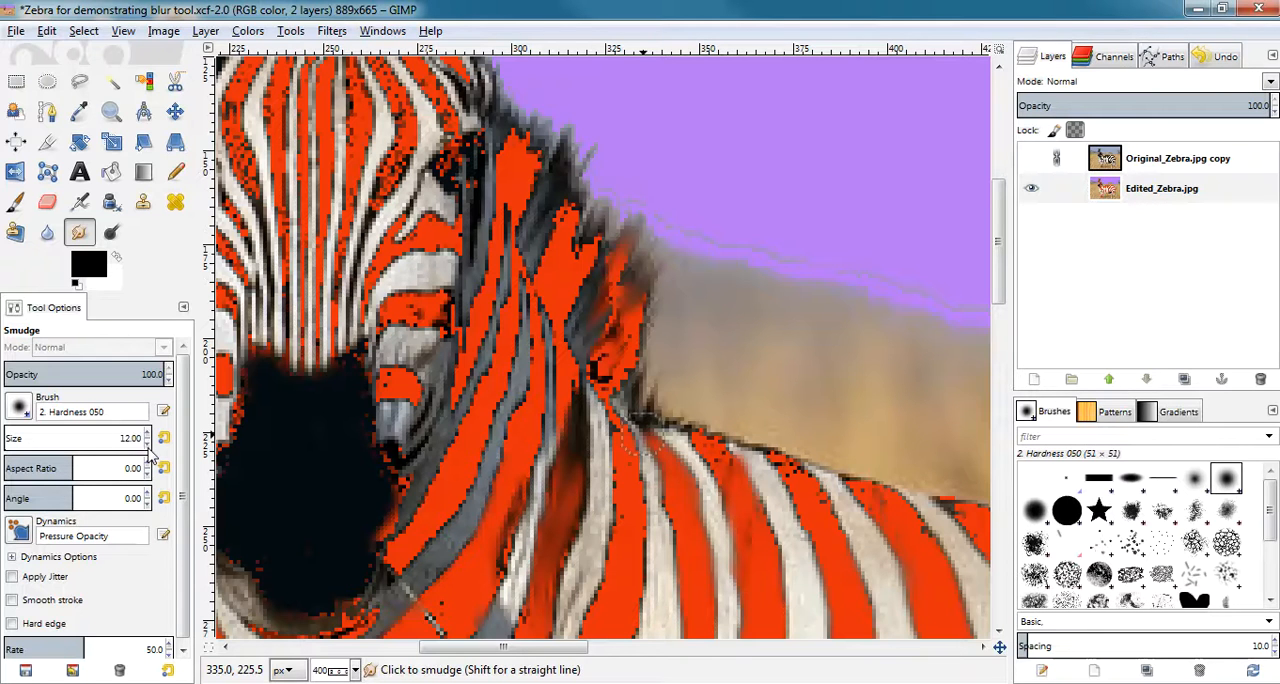
mouse_move(625, 475)
mouse_down()
mouse_move(630, 498)
mouse_move(627, 461)
mouse_move(628, 511)
mouse_move(624, 468)
mouse_move(586, 622)
mouse_up()
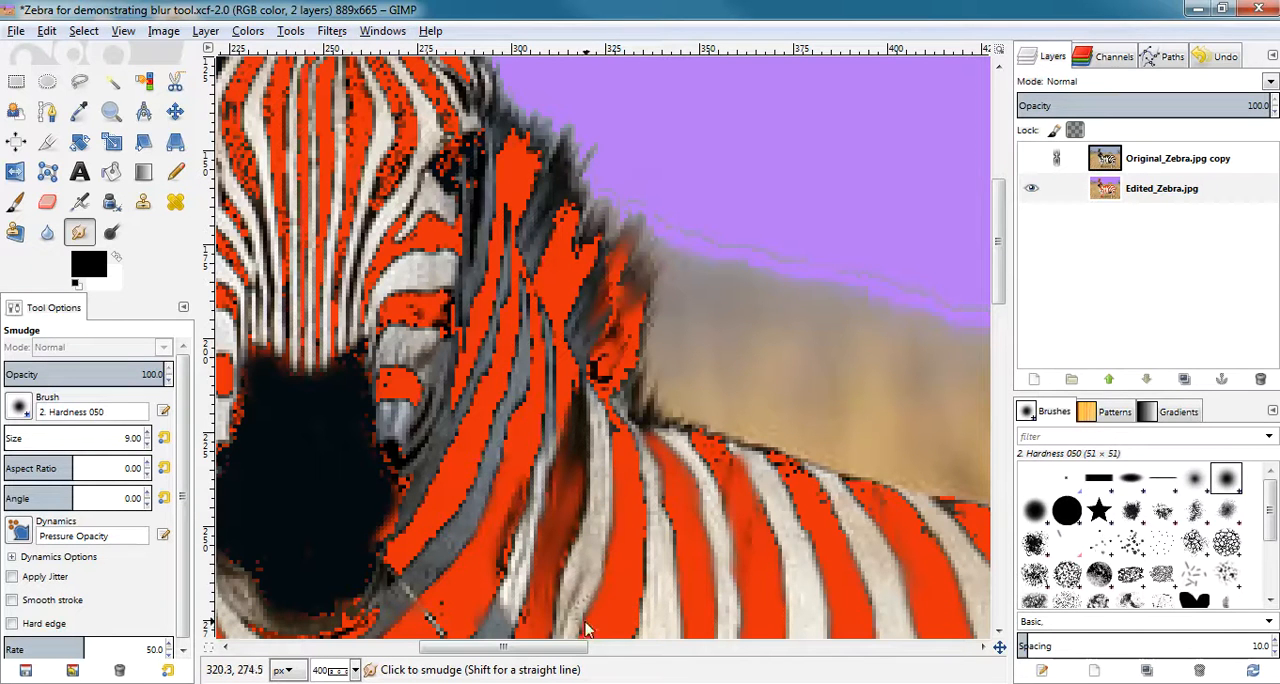
mouse_move(615, 427)
mouse_down()
mouse_move(598, 378)
mouse_move(648, 483)
mouse_up()
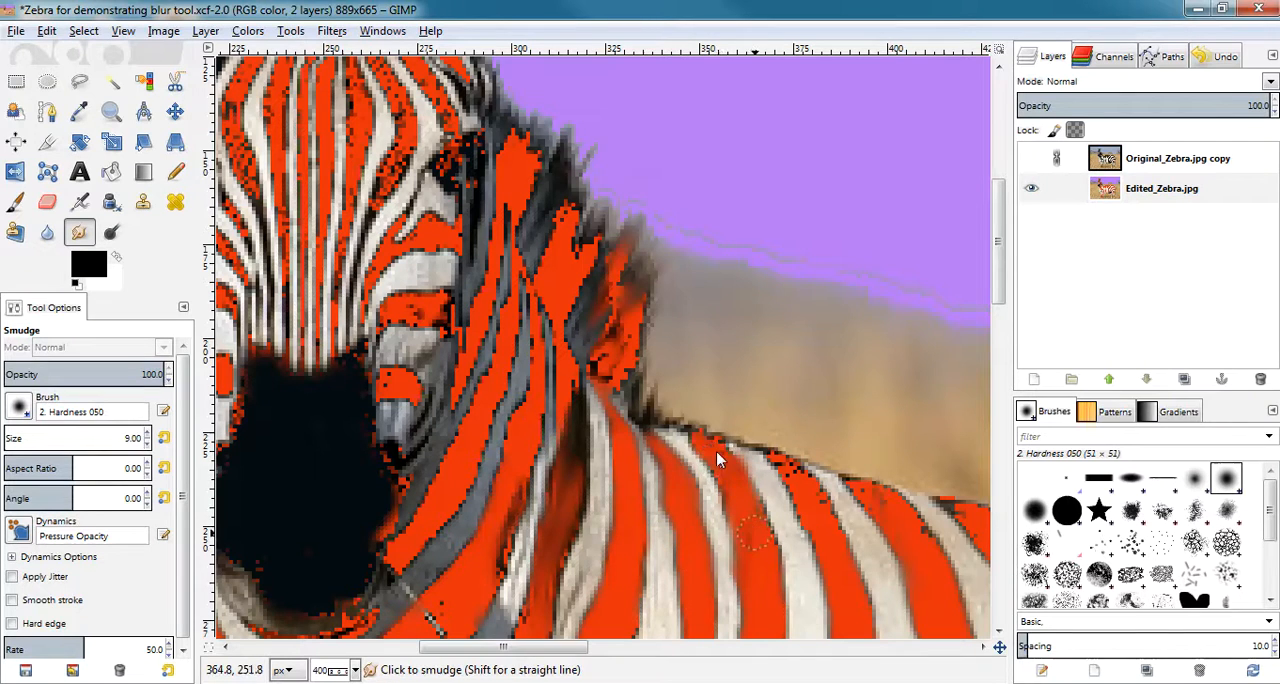
Try smudging out past the back's outline and across the body stripes, undoing each stroke.
drag(721, 456, 705, 402)
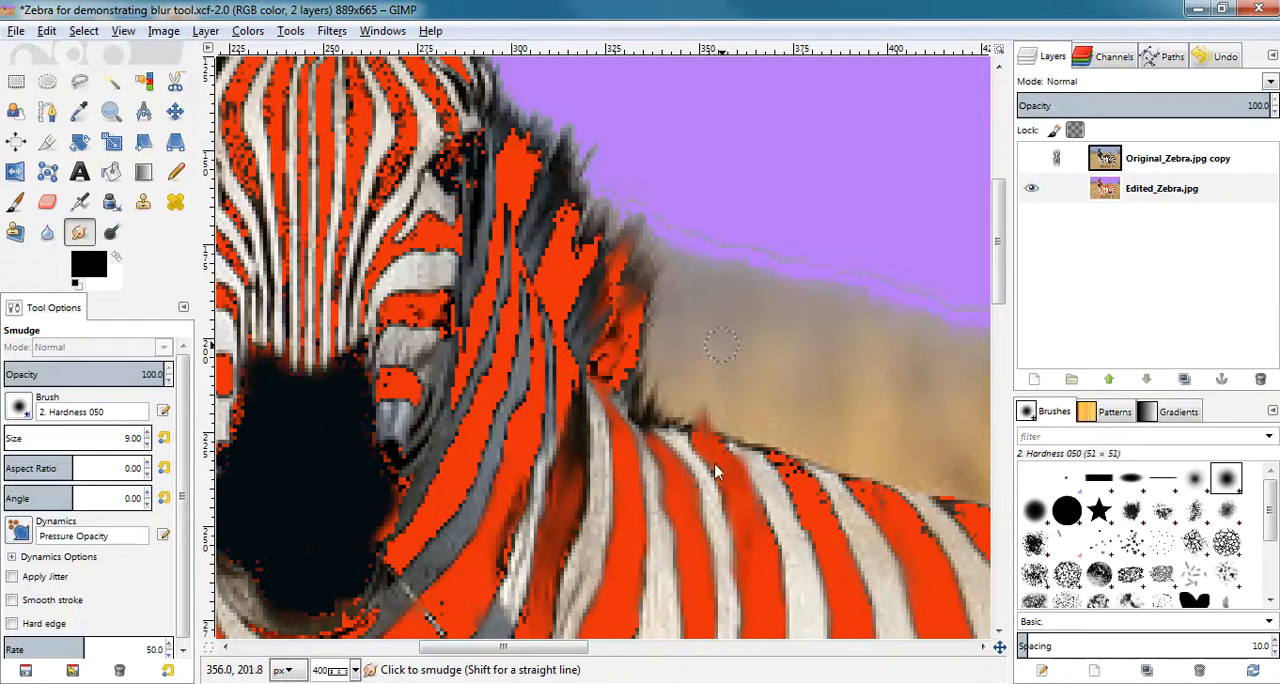
key(ctrl+z)
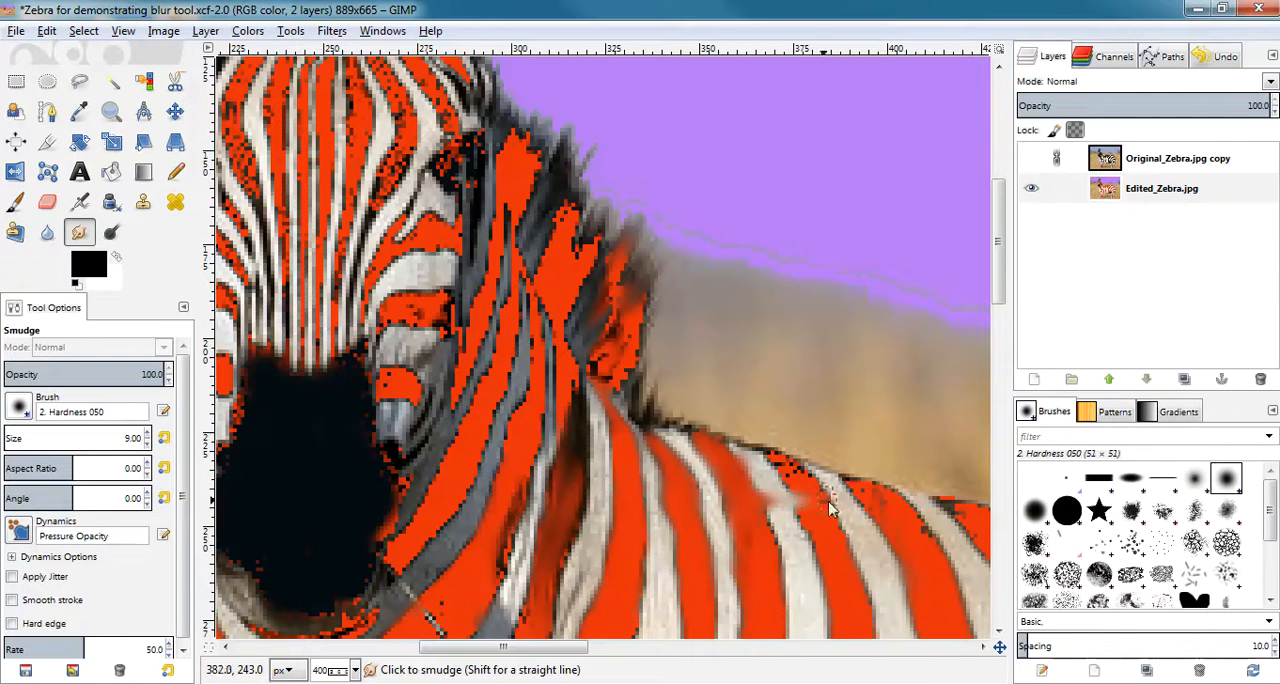
mouse_move(960, 512)
mouse_down()
mouse_move(688, 553)
mouse_move(664, 570)
mouse_move(845, 571)
mouse_move(942, 599)
mouse_move(585, 587)
mouse_move(669, 607)
mouse_move(911, 604)
mouse_move(795, 639)
mouse_move(557, 636)
mouse_up()
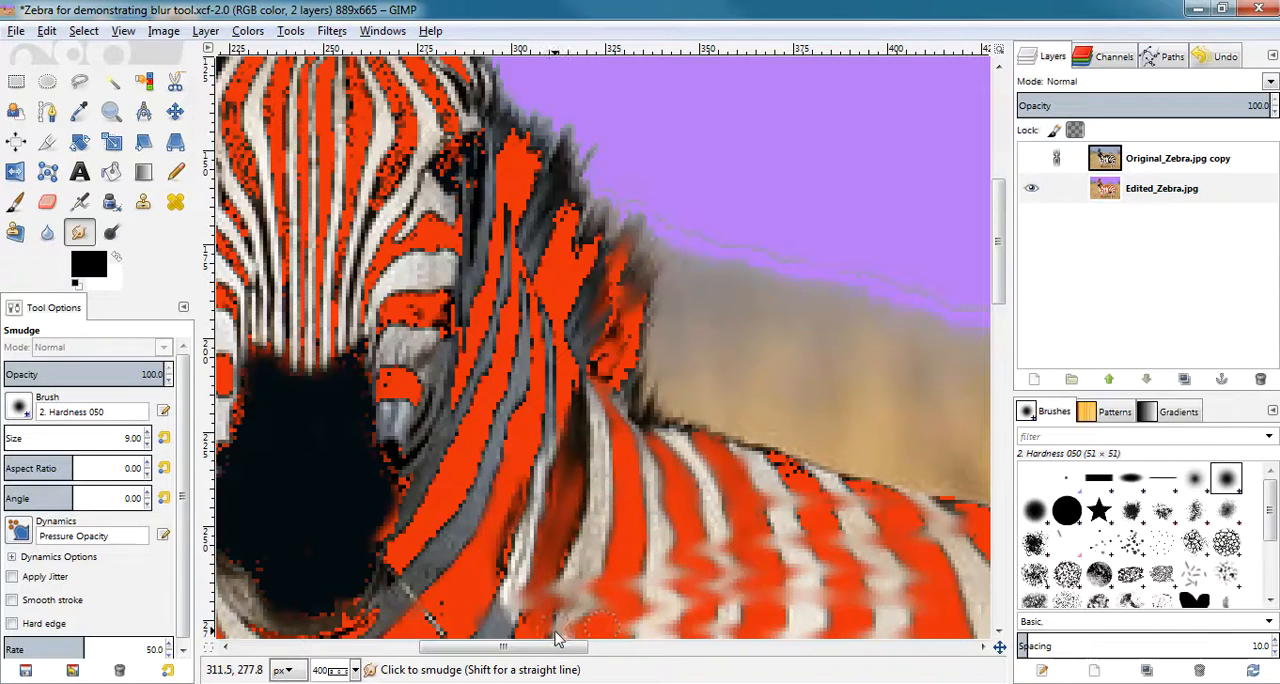
key(ctrl+z)
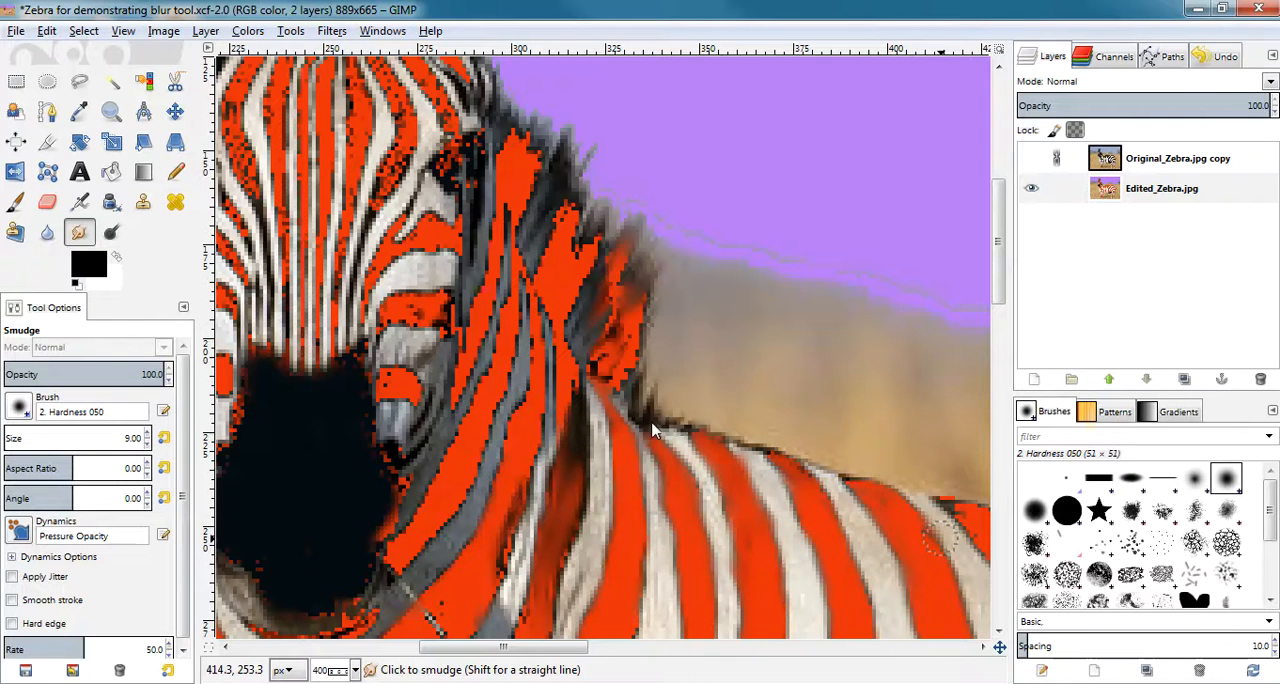
Smudge the dark outline along the upper back and the edges of the red patches in the mane.
mouse_move(648, 430)
mouse_down()
mouse_move(706, 434)
mouse_move(807, 470)
mouse_up()
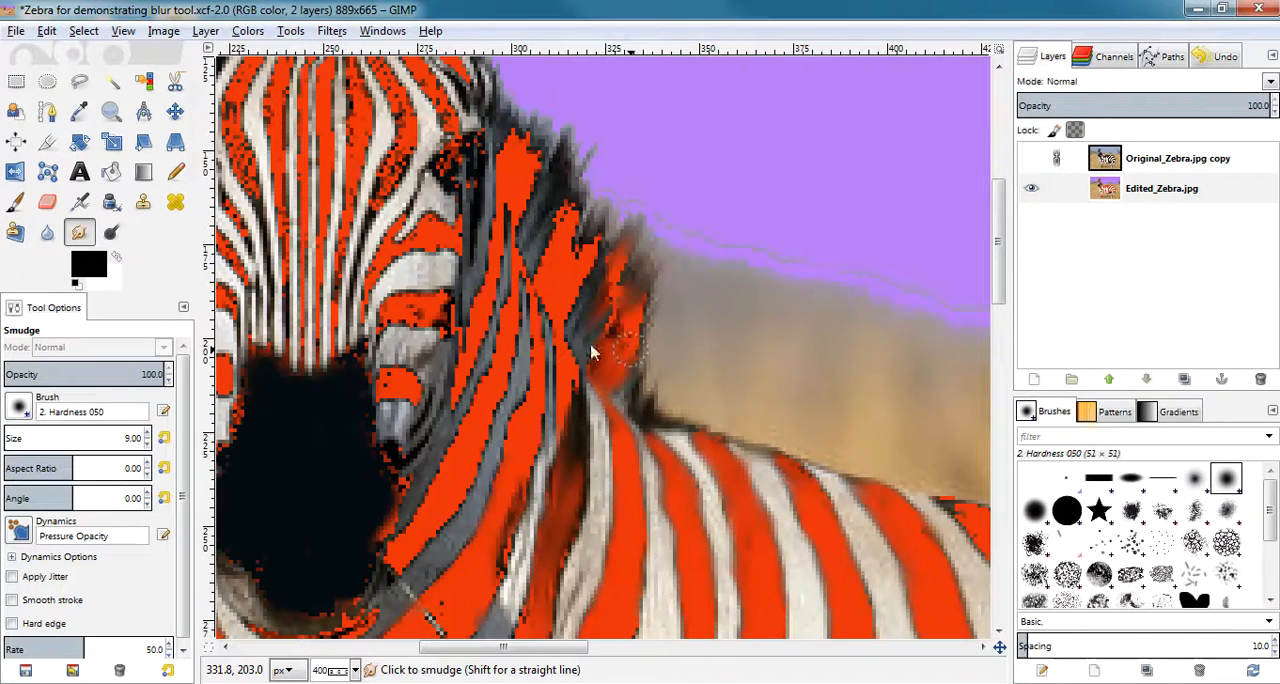
mouse_move(607, 346)
mouse_down()
mouse_move(634, 306)
mouse_move(609, 288)
mouse_move(608, 342)
mouse_move(627, 315)
mouse_move(626, 349)
mouse_move(638, 301)
mouse_move(637, 347)
mouse_move(644, 294)
mouse_move(624, 371)
mouse_move(627, 334)
mouse_up()
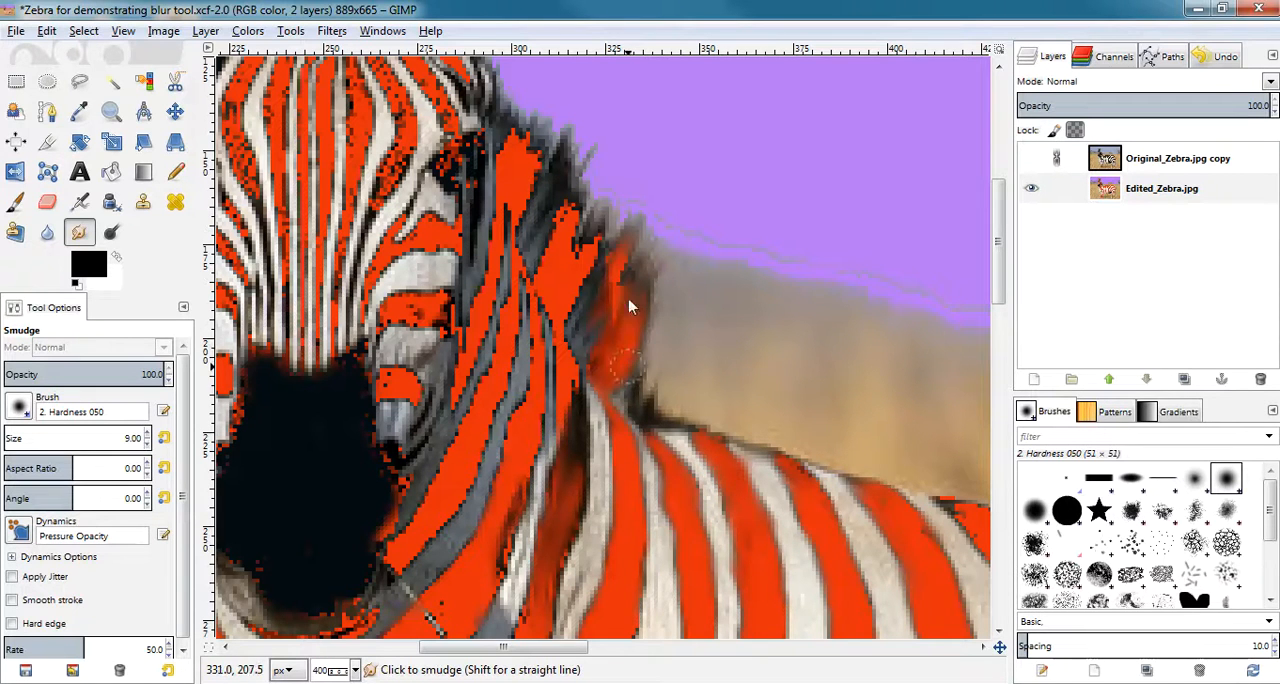
drag(620, 262, 616, 307)
mouse_move(605, 264)
mouse_down()
mouse_move(570, 333)
mouse_move(589, 304)
mouse_move(579, 348)
mouse_up()
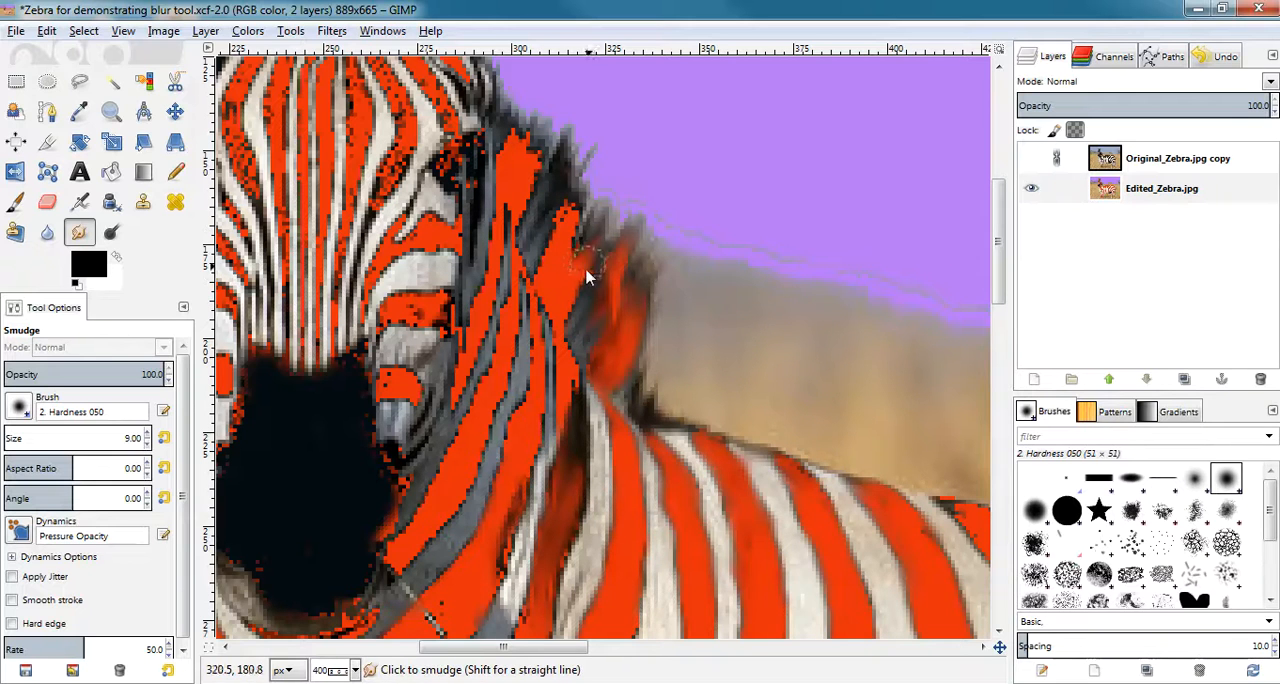
mouse_move(578, 272)
mouse_down()
mouse_move(583, 187)
mouse_move(563, 241)
mouse_move(565, 186)
mouse_move(546, 287)
mouse_move(551, 213)
mouse_move(537, 275)
mouse_move(566, 209)
mouse_move(578, 218)
mouse_move(563, 311)
mouse_move(591, 279)
mouse_move(562, 341)
mouse_move(582, 369)
mouse_move(561, 329)
mouse_move(586, 374)
mouse_up()
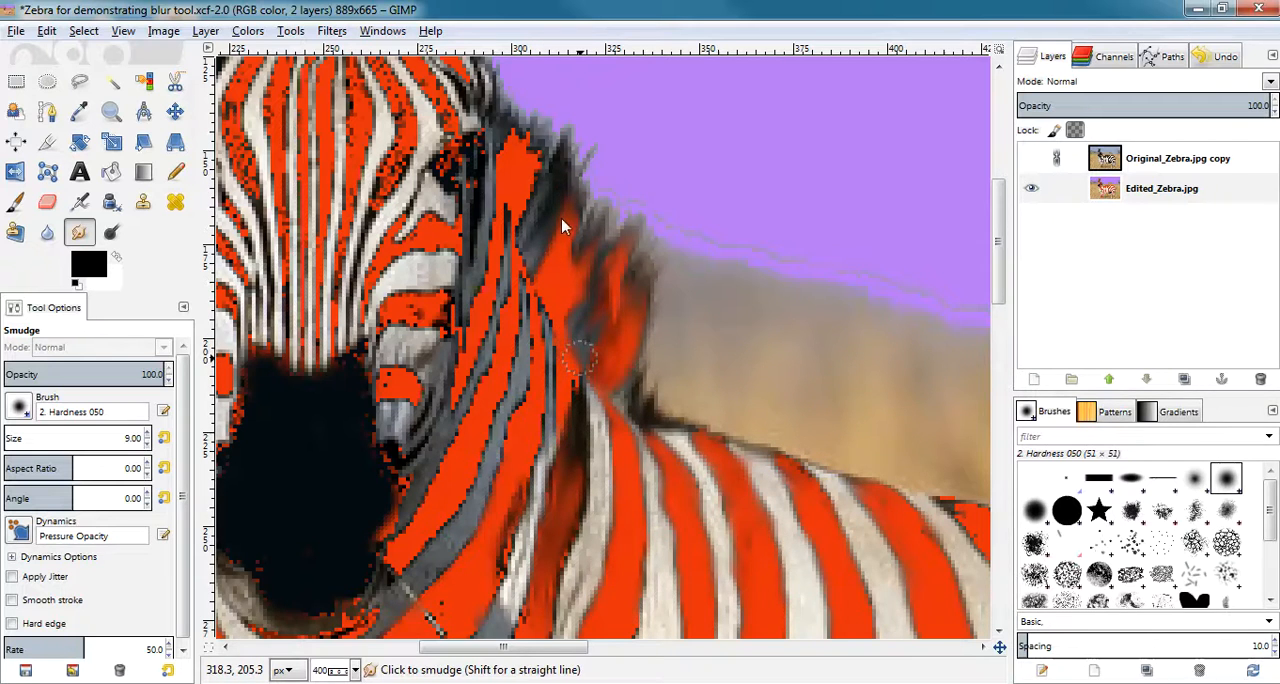
drag(546, 144, 528, 208)
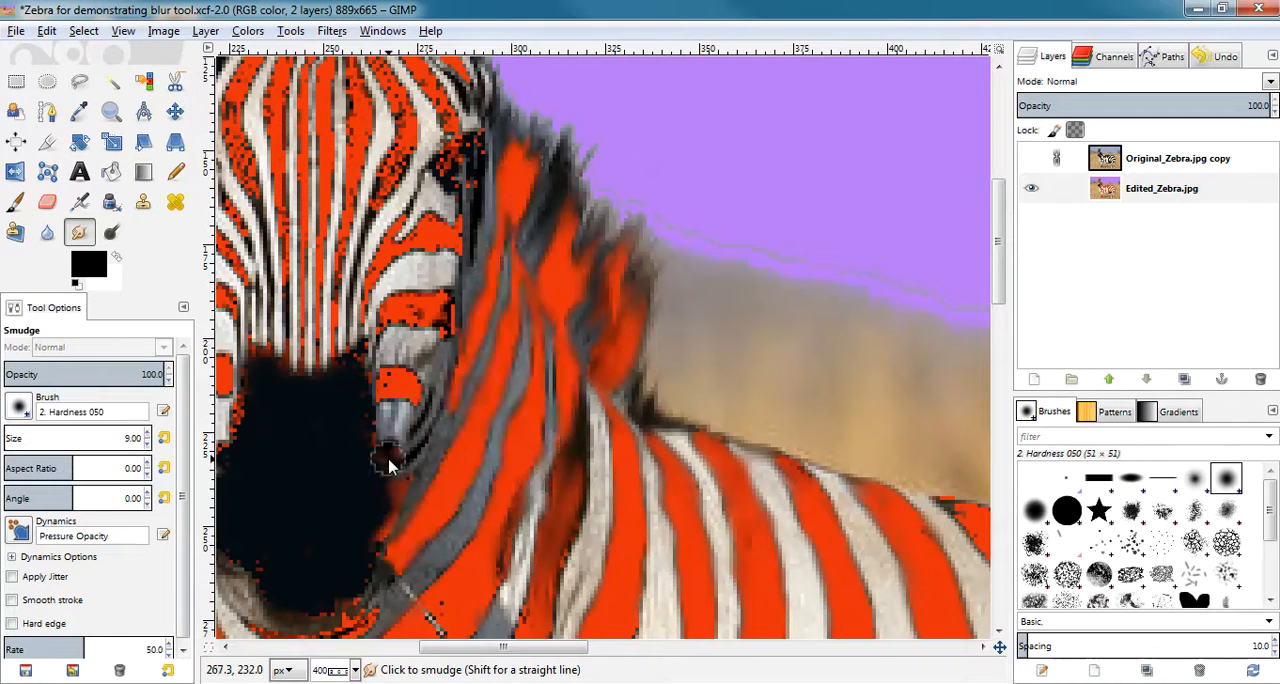
Smudge the neck stripes, the cheek stripes below the eye and the dark area beside the eye.
mouse_move(389, 459)
mouse_down()
mouse_move(373, 428)
mouse_move(389, 390)
mouse_move(420, 398)
mouse_move(409, 373)
mouse_move(391, 375)
mouse_move(378, 402)
mouse_up()
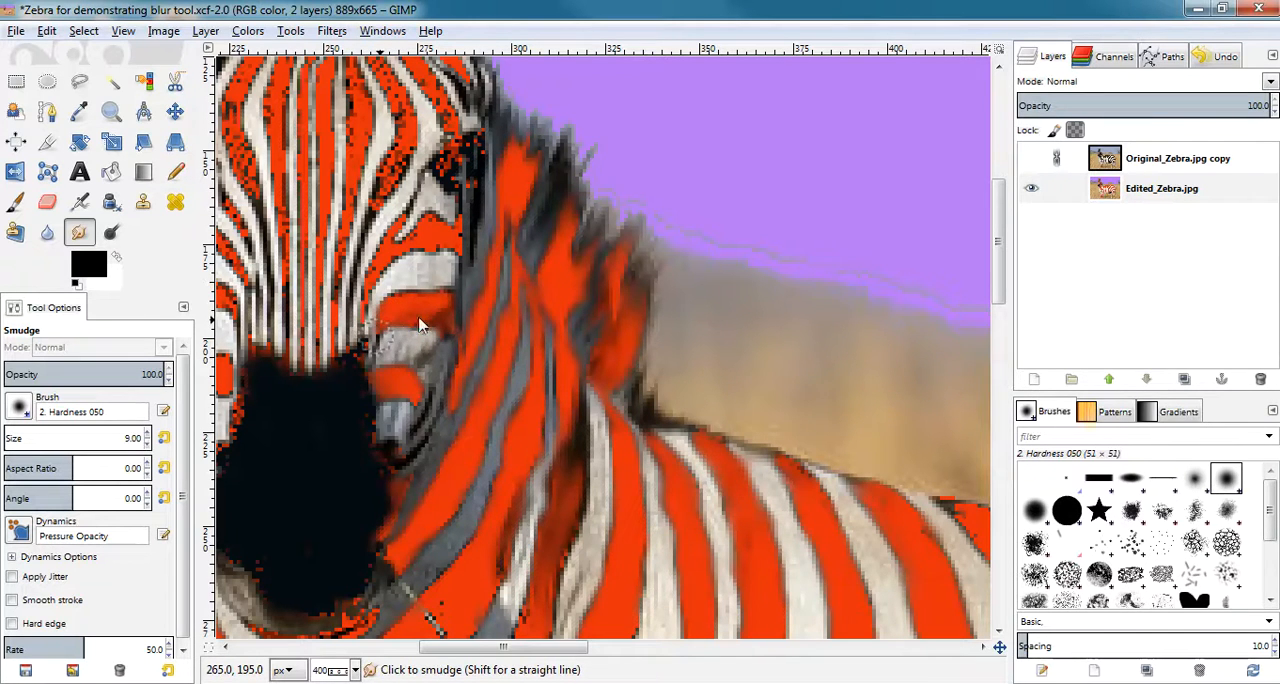
mouse_move(462, 166)
mouse_down()
mouse_move(451, 157)
mouse_move(477, 160)
mouse_move(474, 145)
mouse_up()
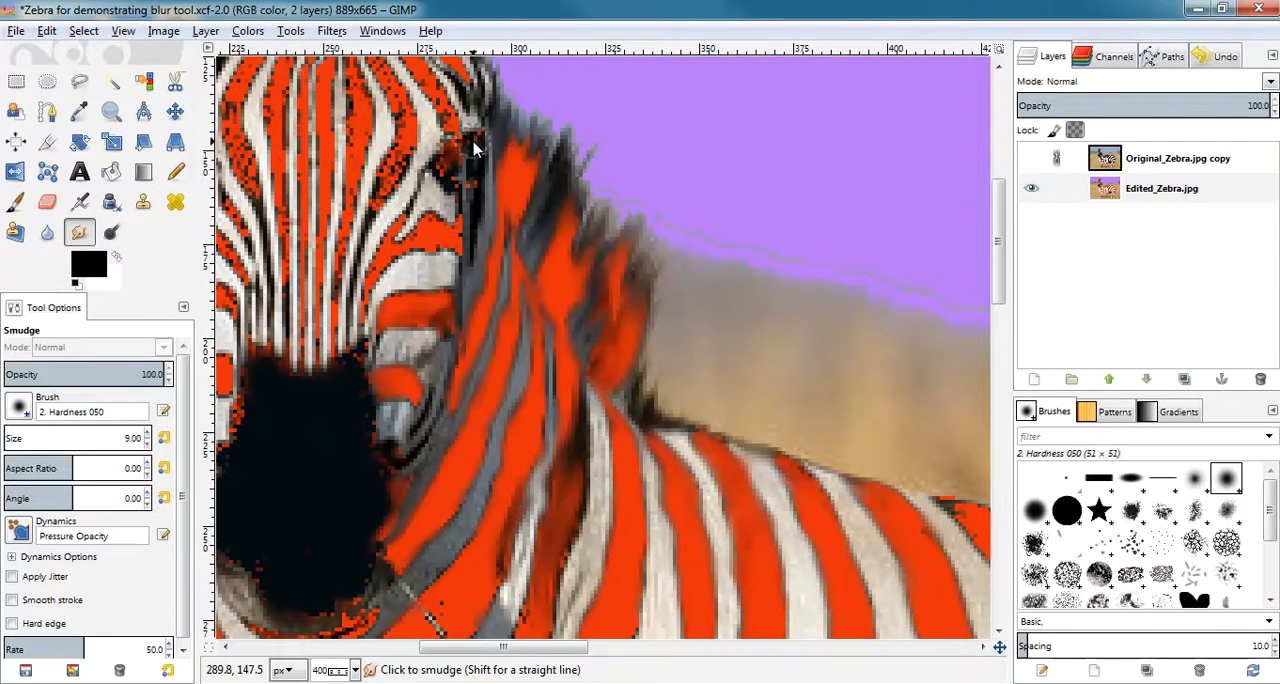
mouse_move(478, 204)
mouse_down()
mouse_move(480, 163)
mouse_move(462, 152)
mouse_up()
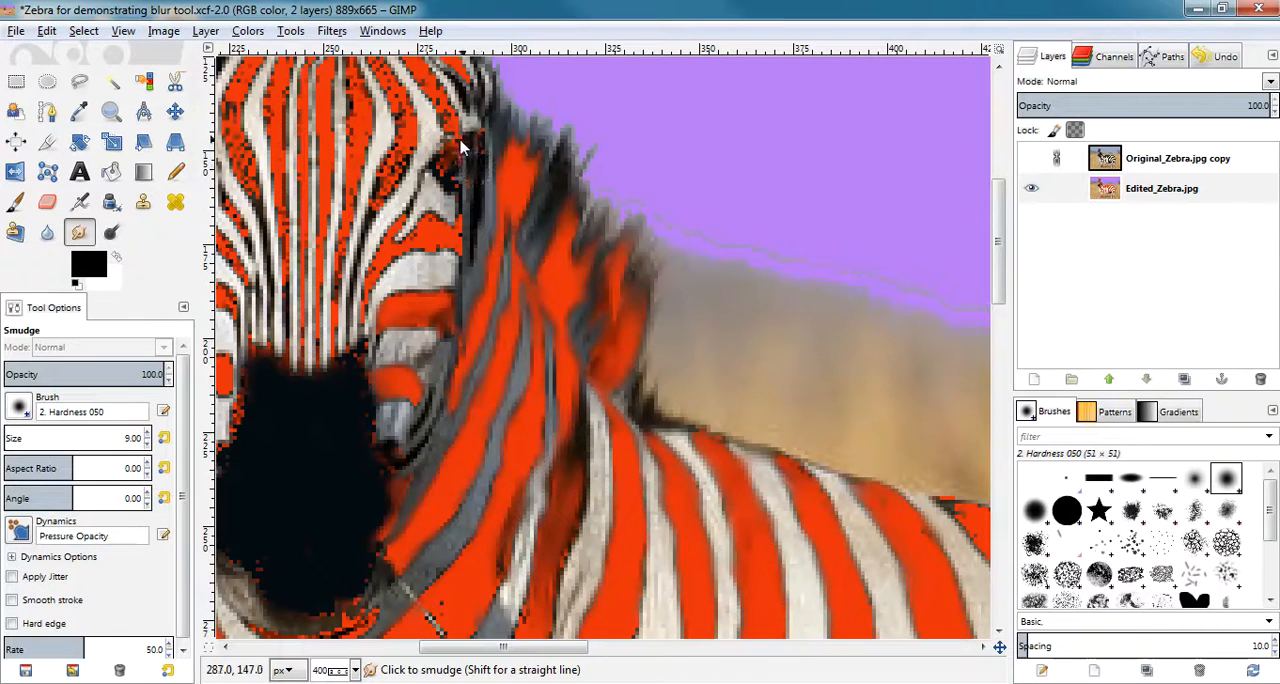
Paint over the eye nearest the mane in black with the Paintbrush at size 4.
click(88, 263)
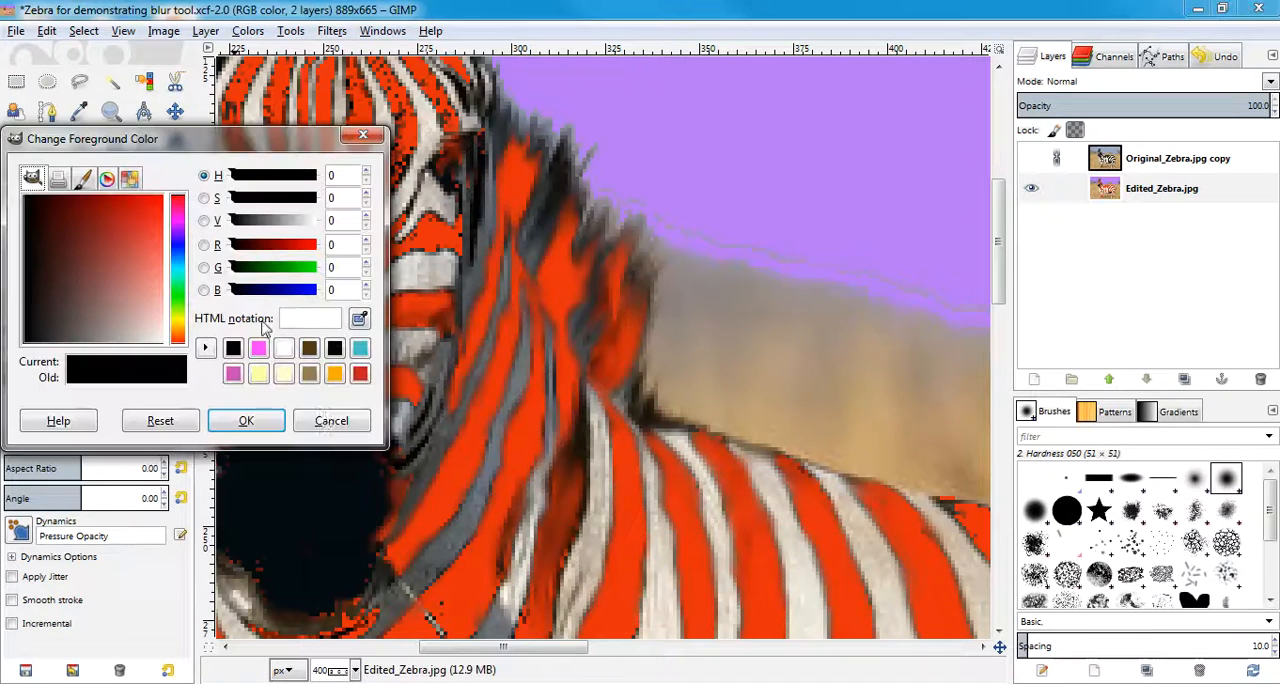
click(246, 420)
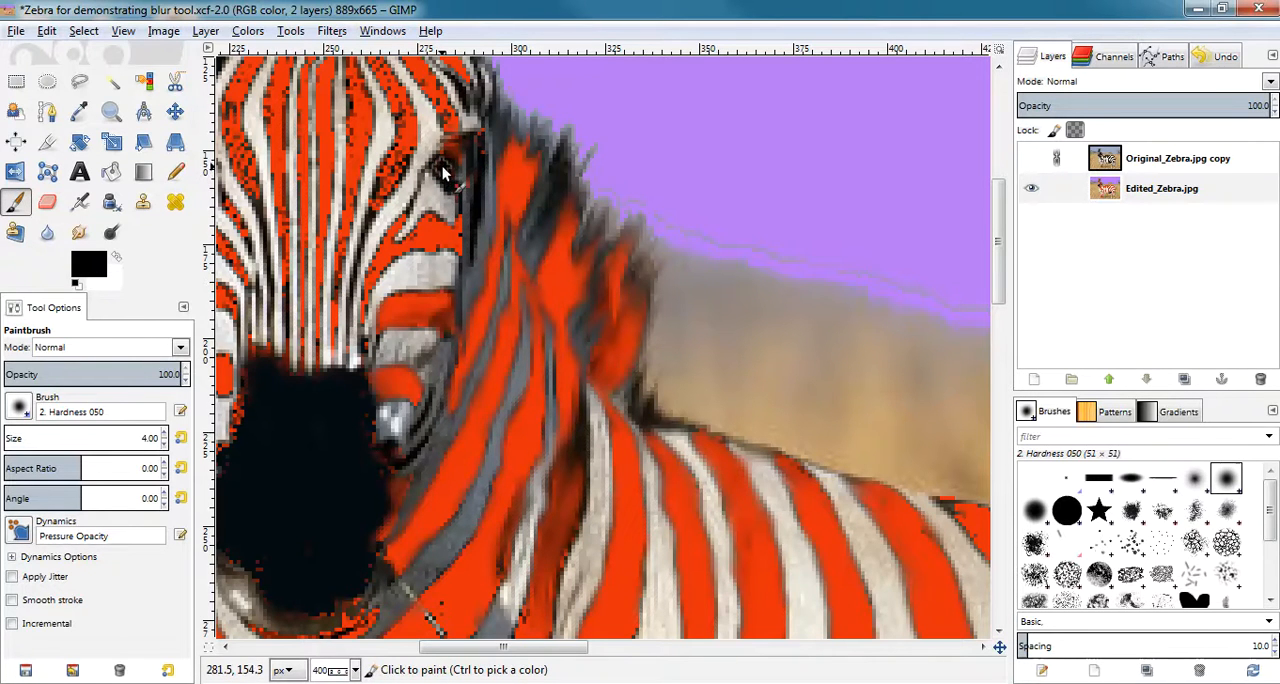
drag(449, 154, 449, 156)
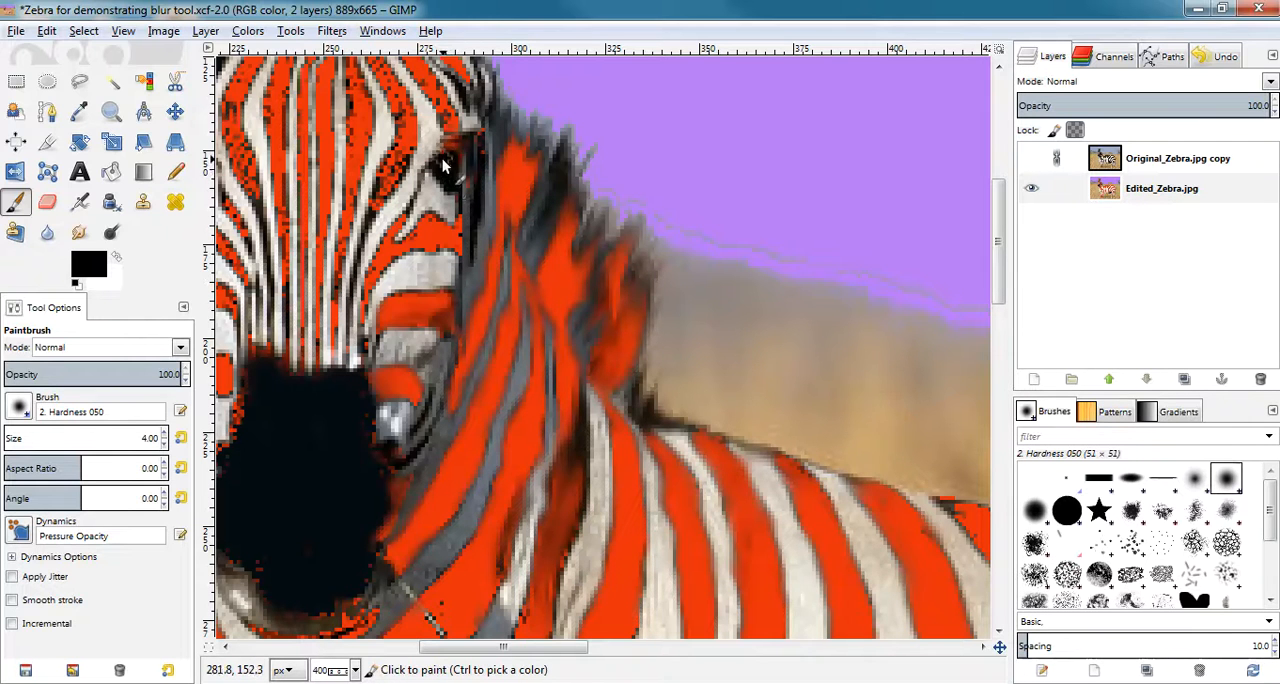
click(443, 169)
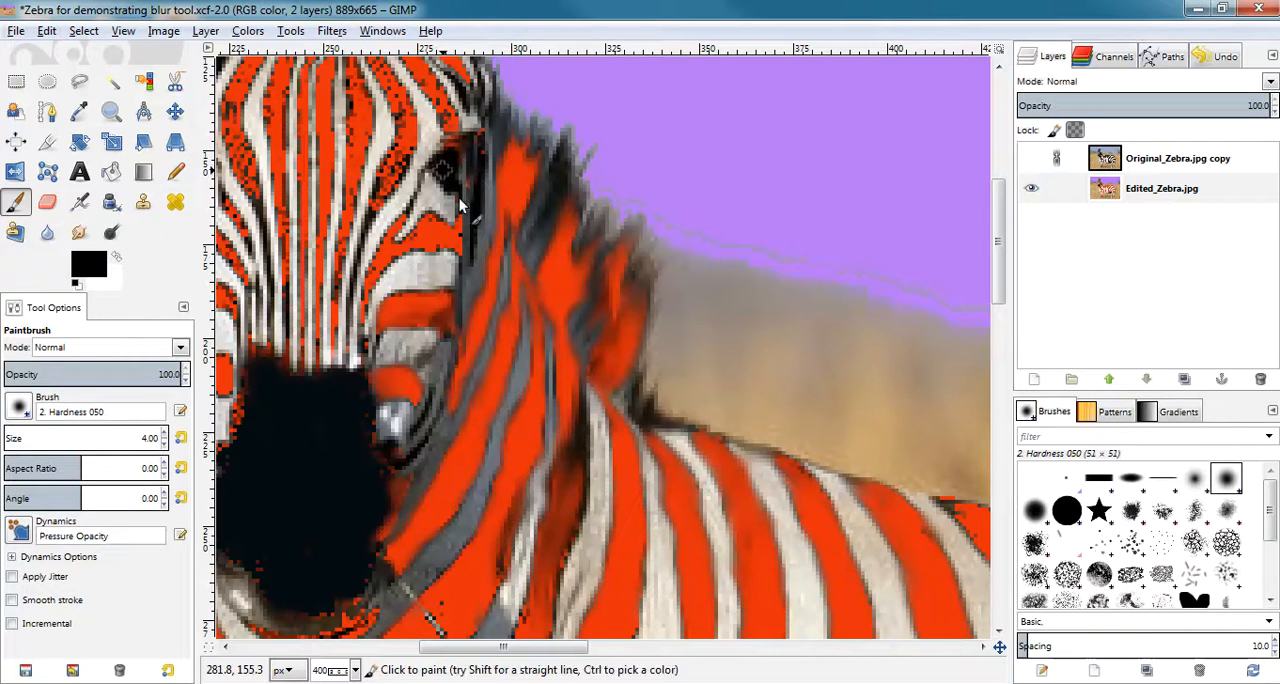
Add small white highlights to the black eye with the Paintbrush at size 1.
click(117, 258)
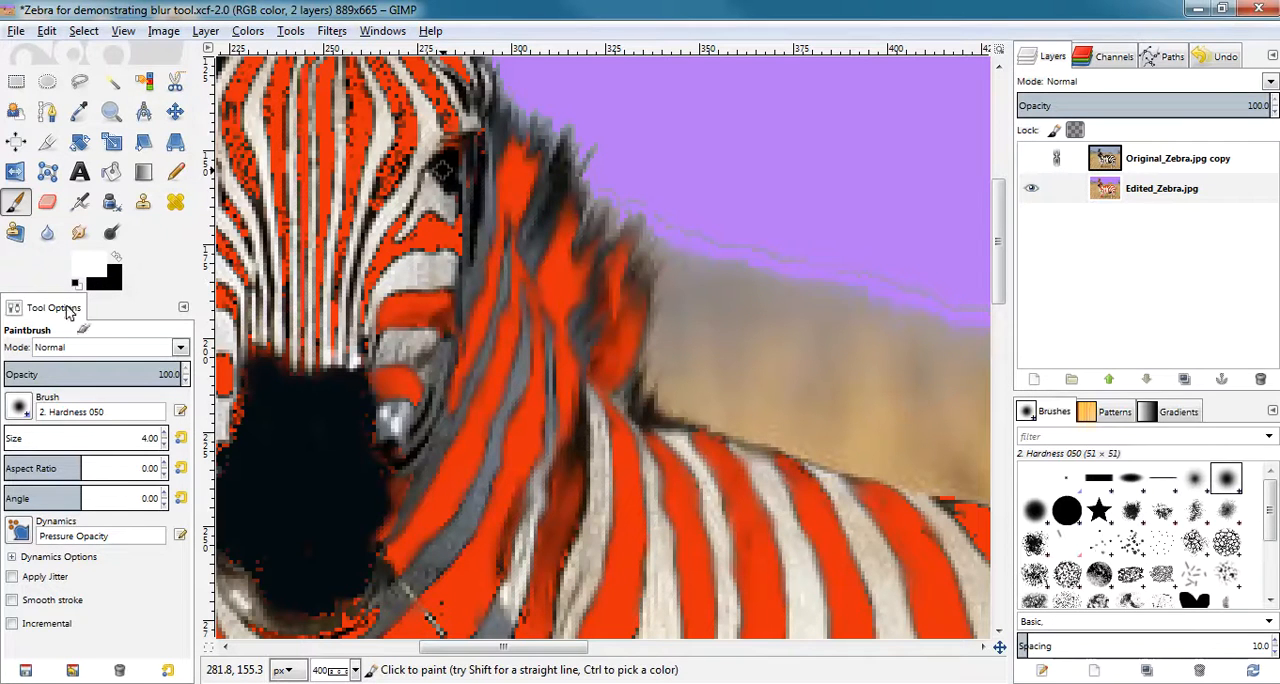
click(165, 446)
click(165, 446)
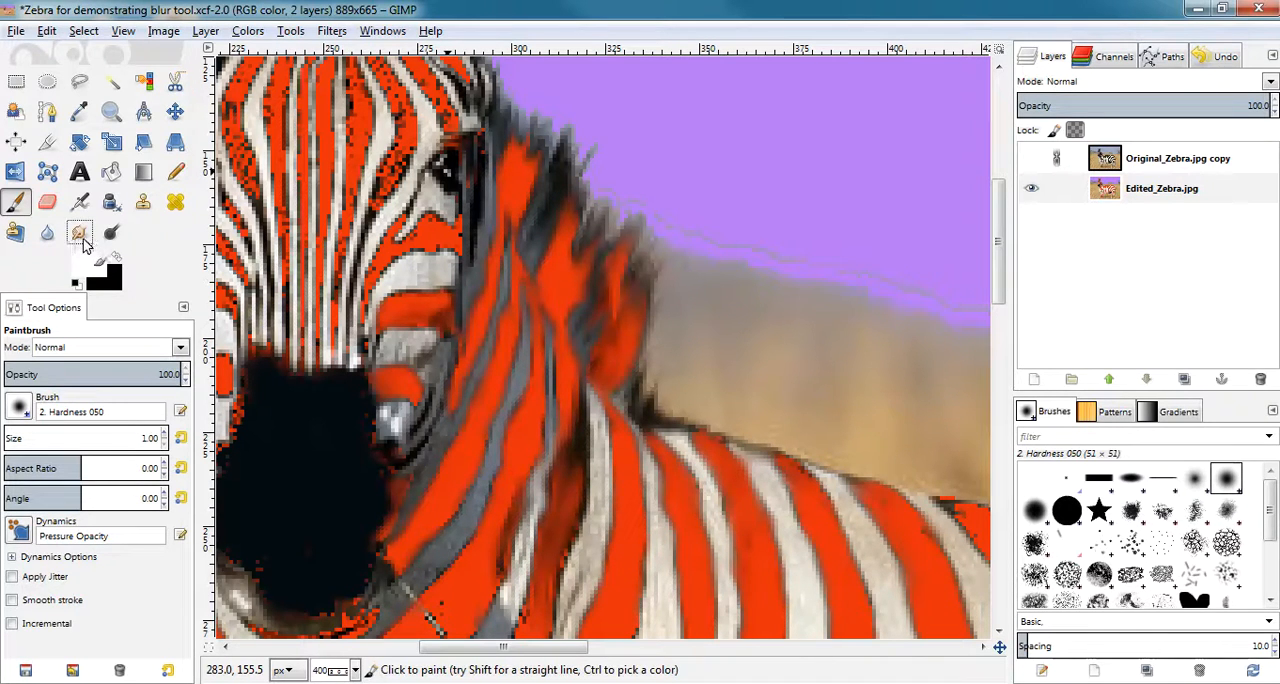
Smudge the jagged red stripes on the forehead and around the eye with a brush size of 7.
key(s)
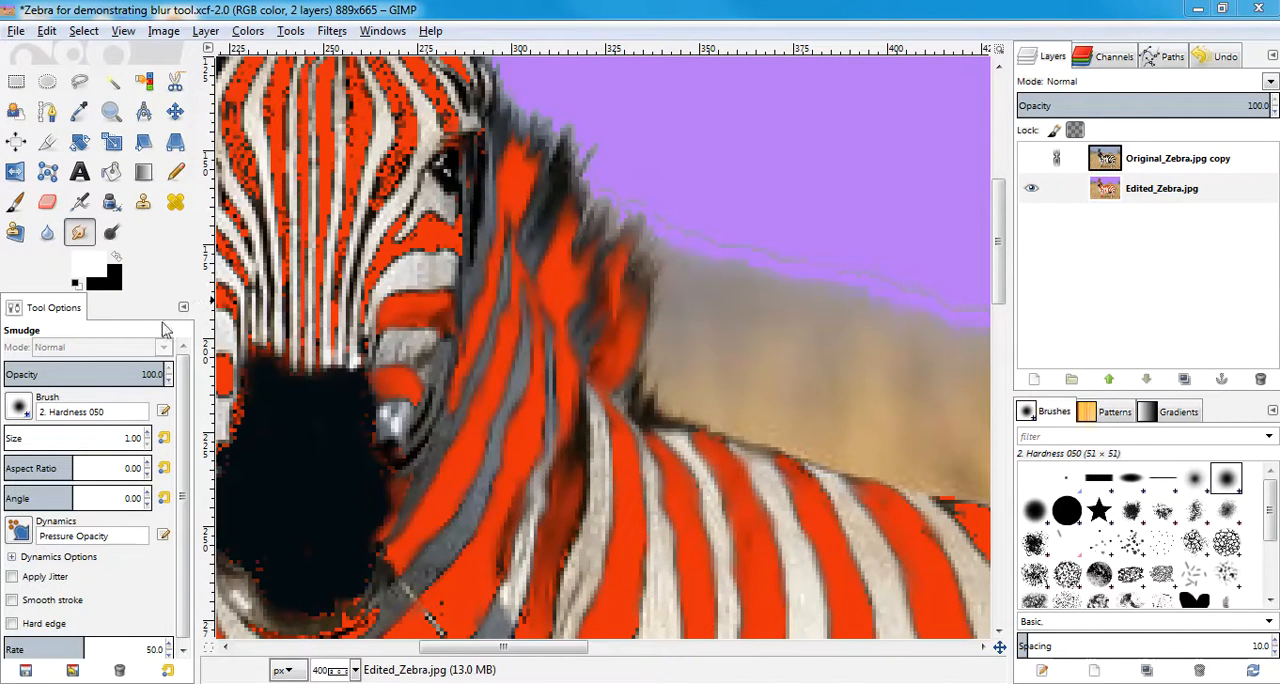
click(147, 436)
click(147, 436)
click(148, 433)
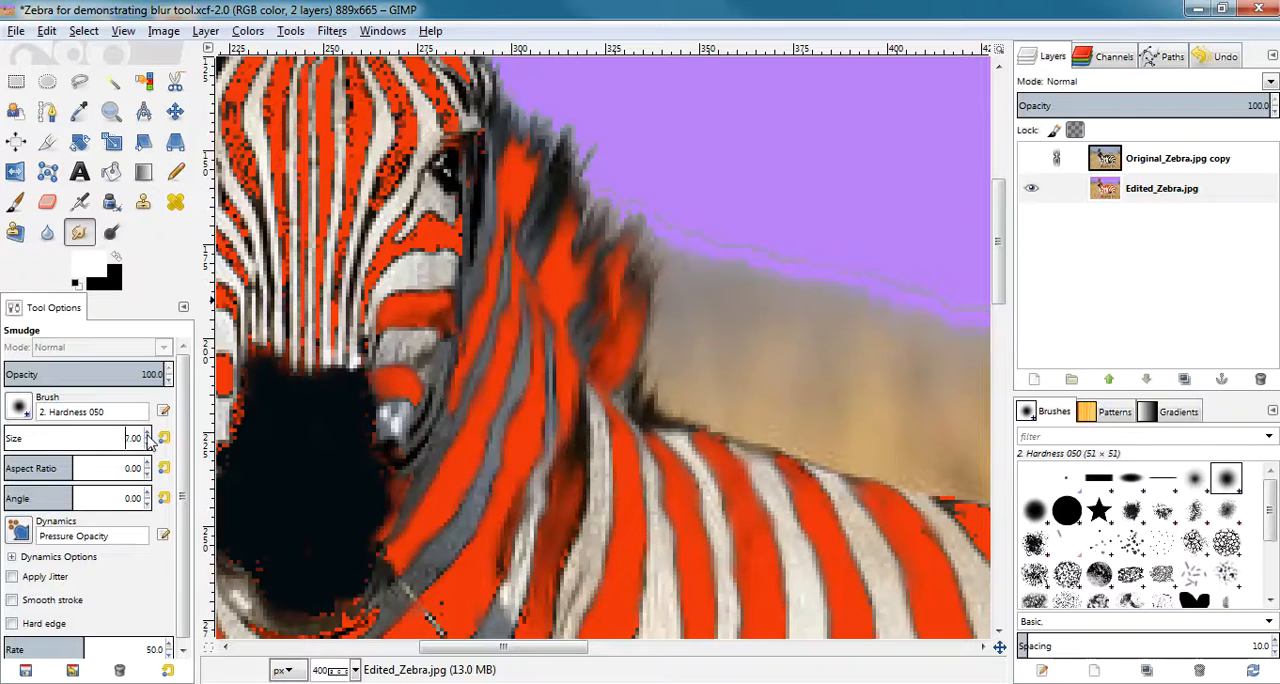
click(148, 433)
click(148, 433)
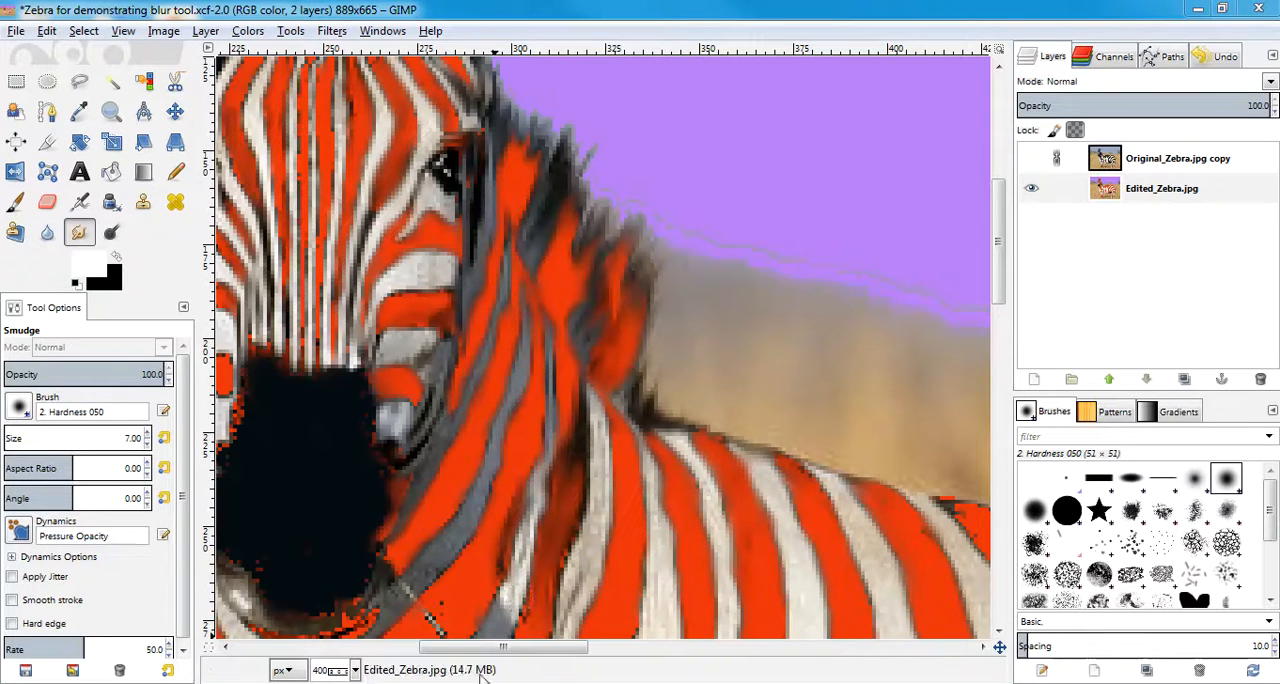
Compare the base image with the latest smudge state through the undo history, viewing the zebra at 100% and 200%.
click(355, 671)
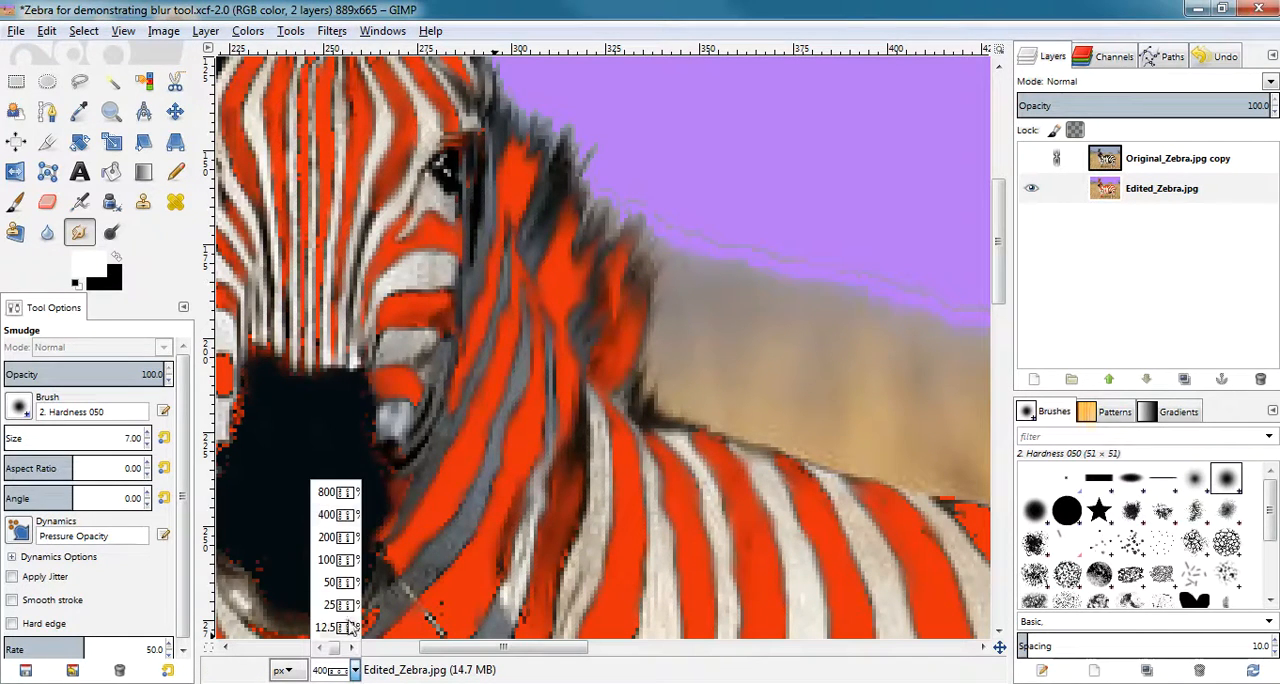
click(348, 560)
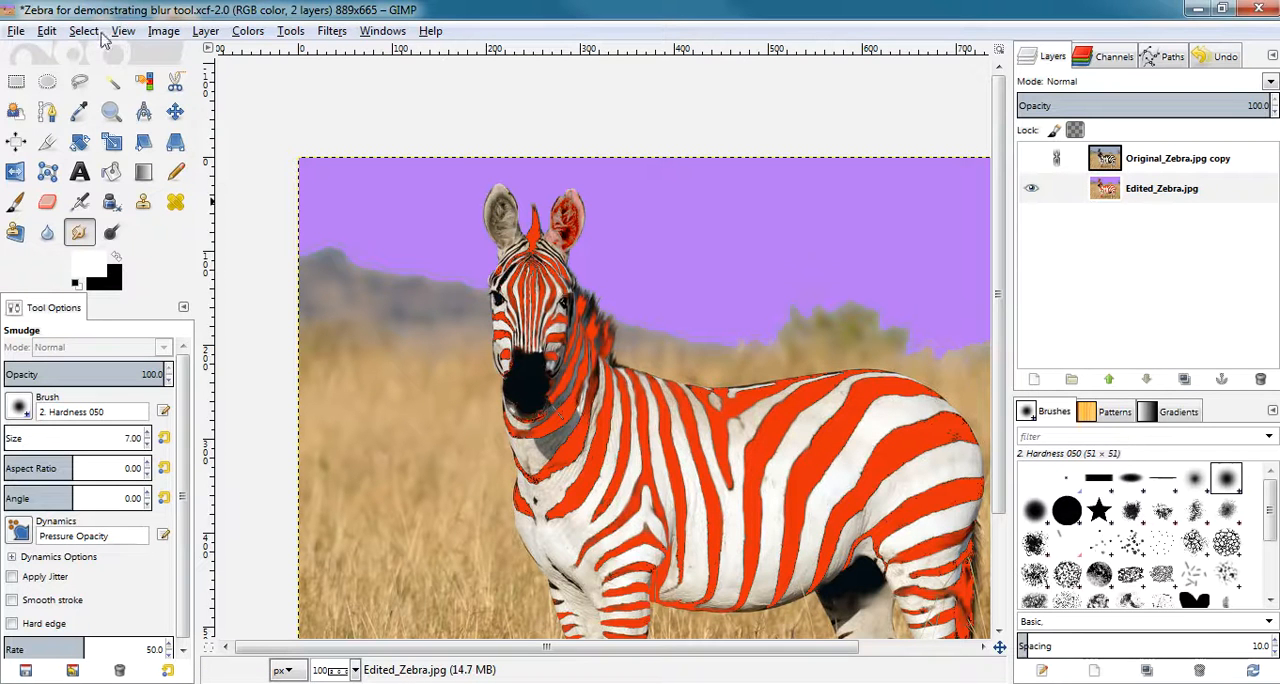
click(55, 32)
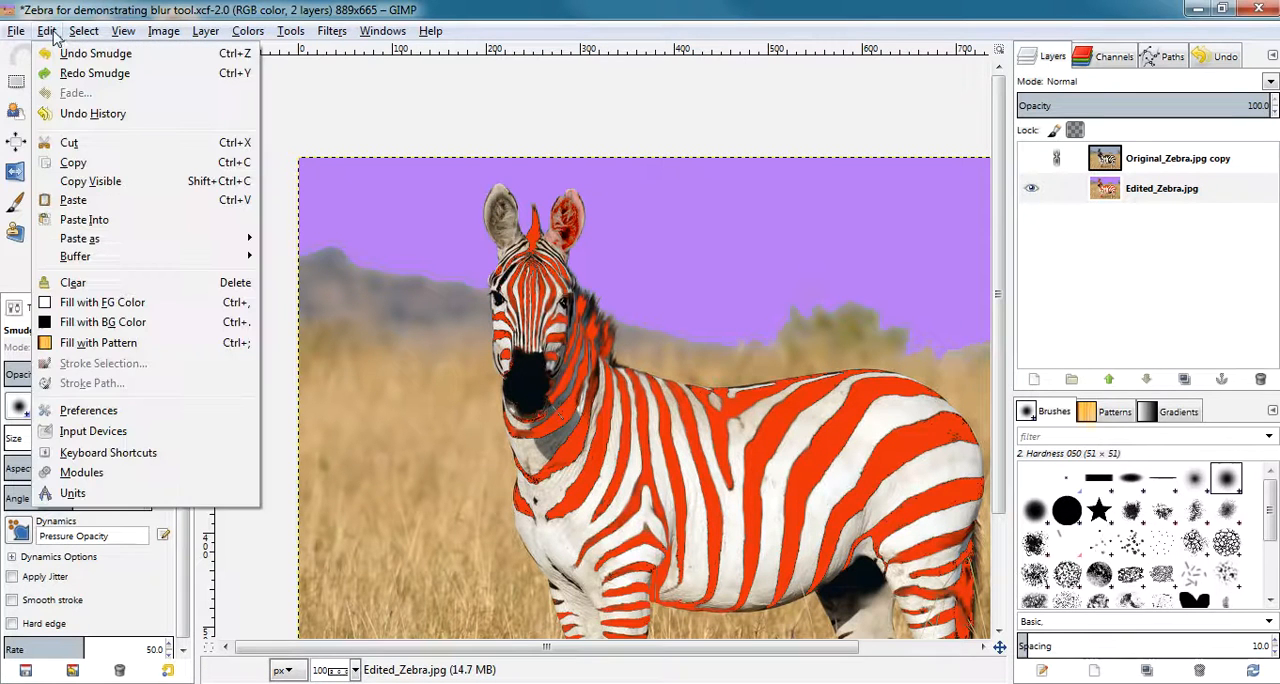
click(75, 116)
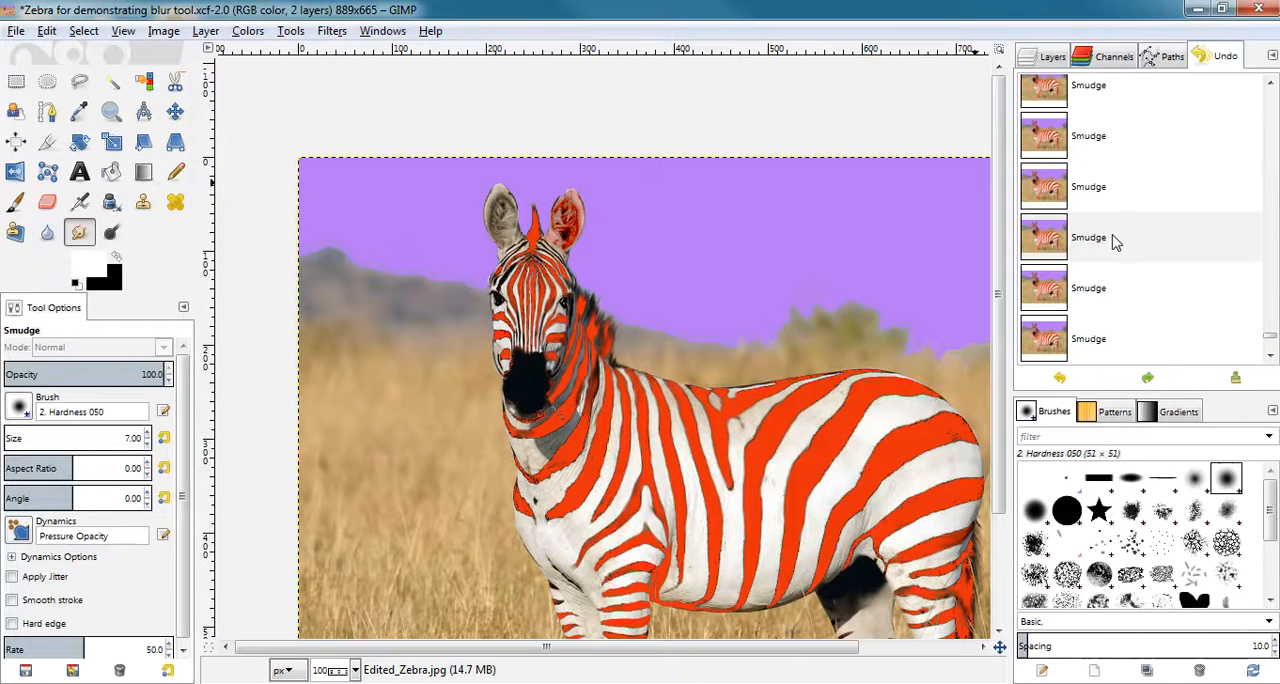
drag(1273, 341, 1274, 95)
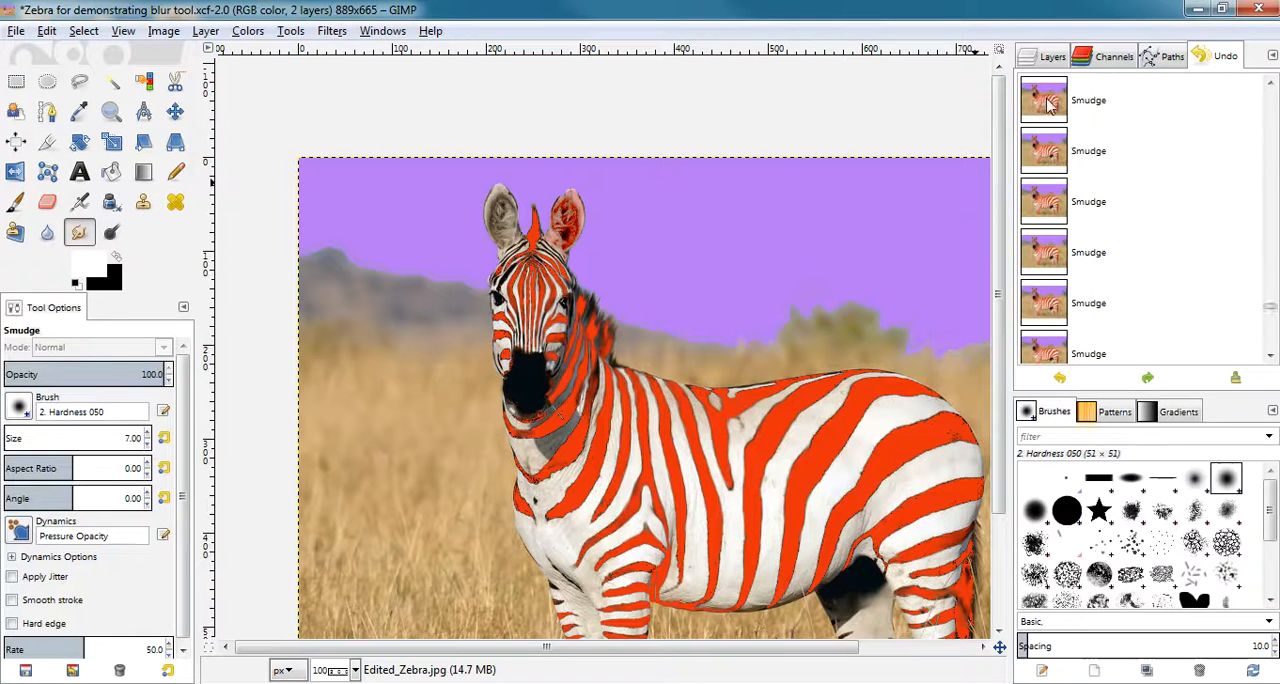
click(1108, 110)
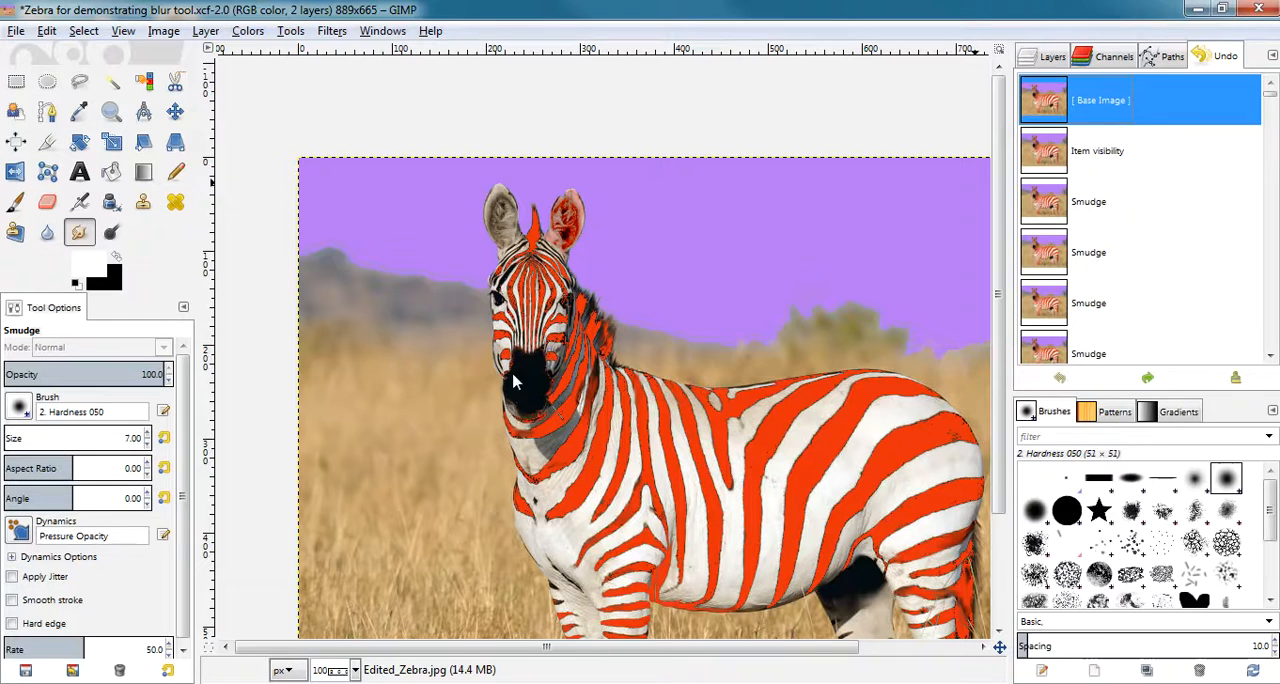
click(355, 671)
click(346, 541)
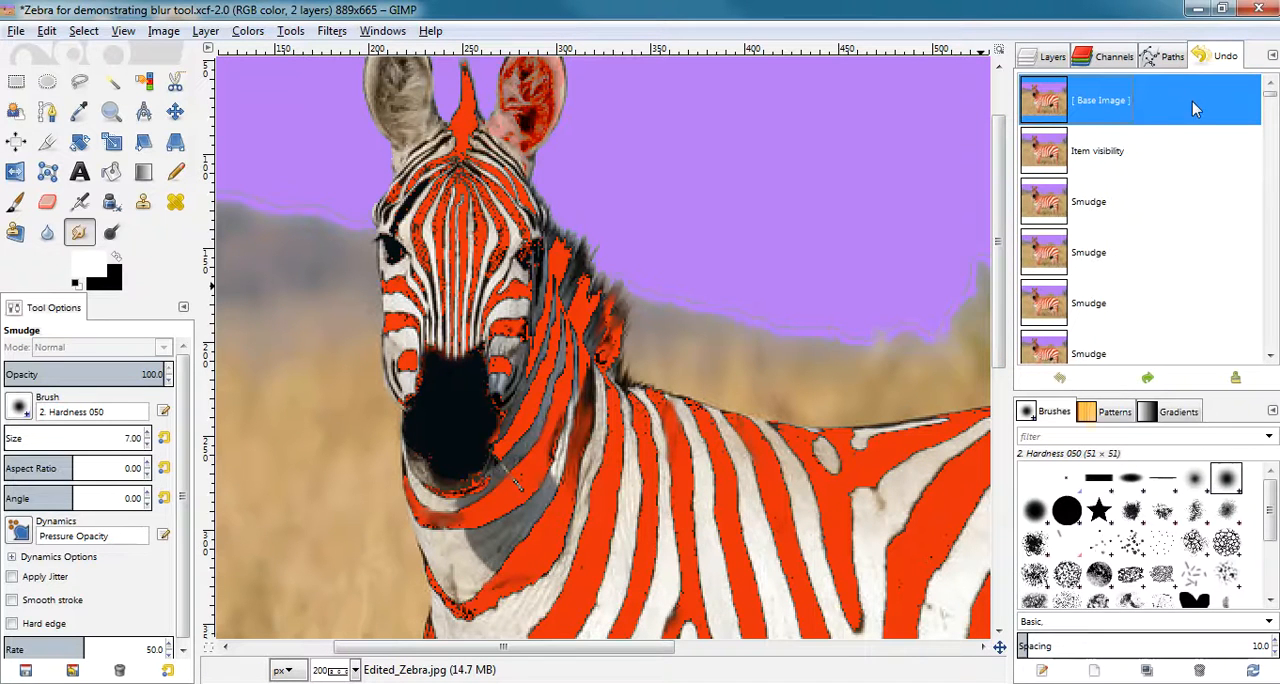
drag(1272, 98, 1276, 358)
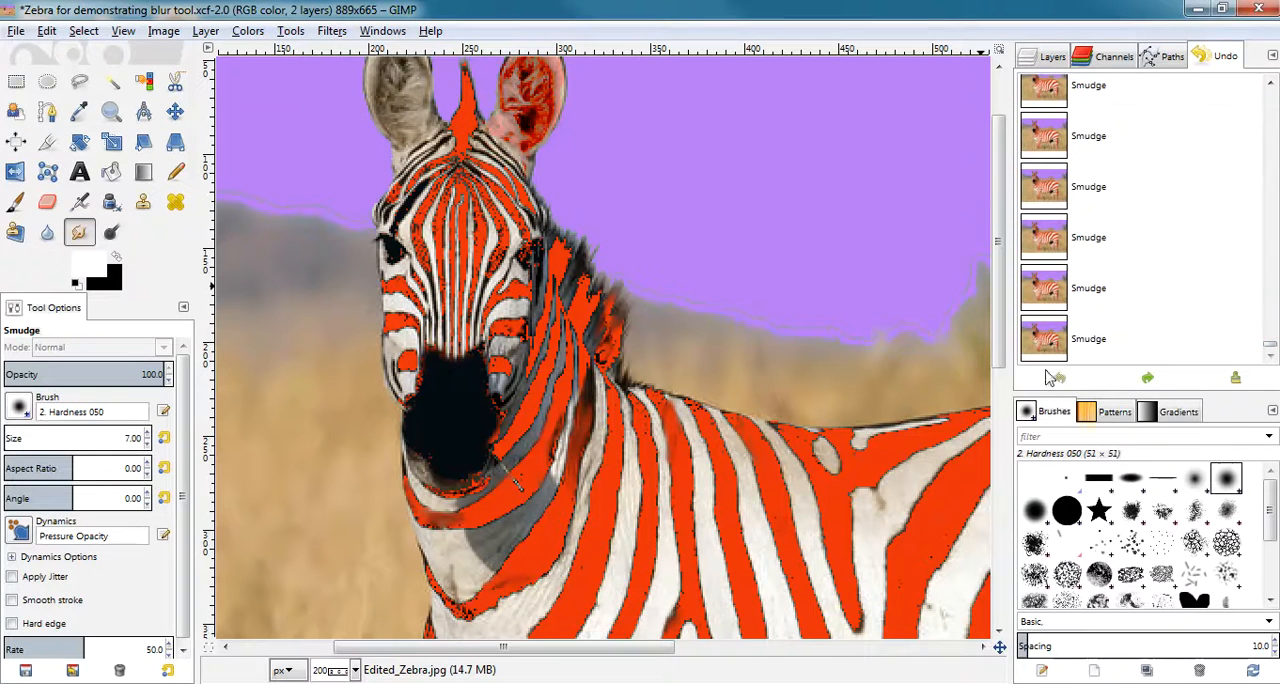
click(1050, 340)
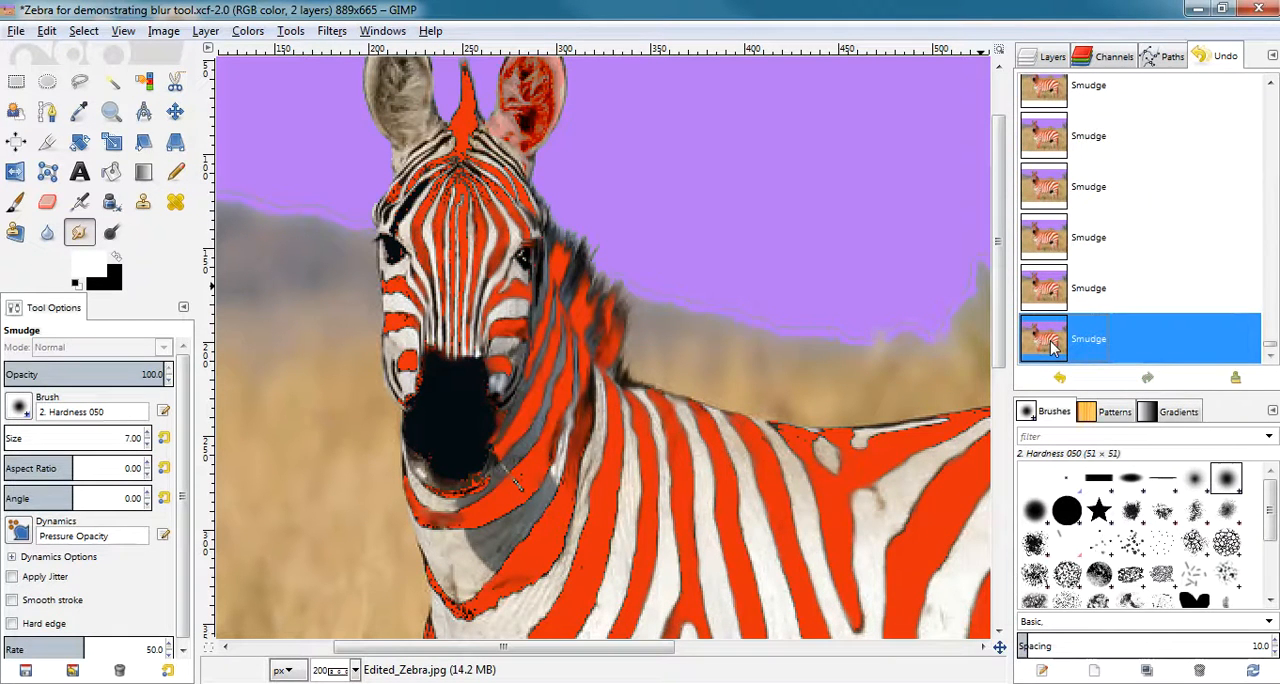
Revert to the base image once more and restore the latest smudge state to compare the two.
key(ctrl+z)
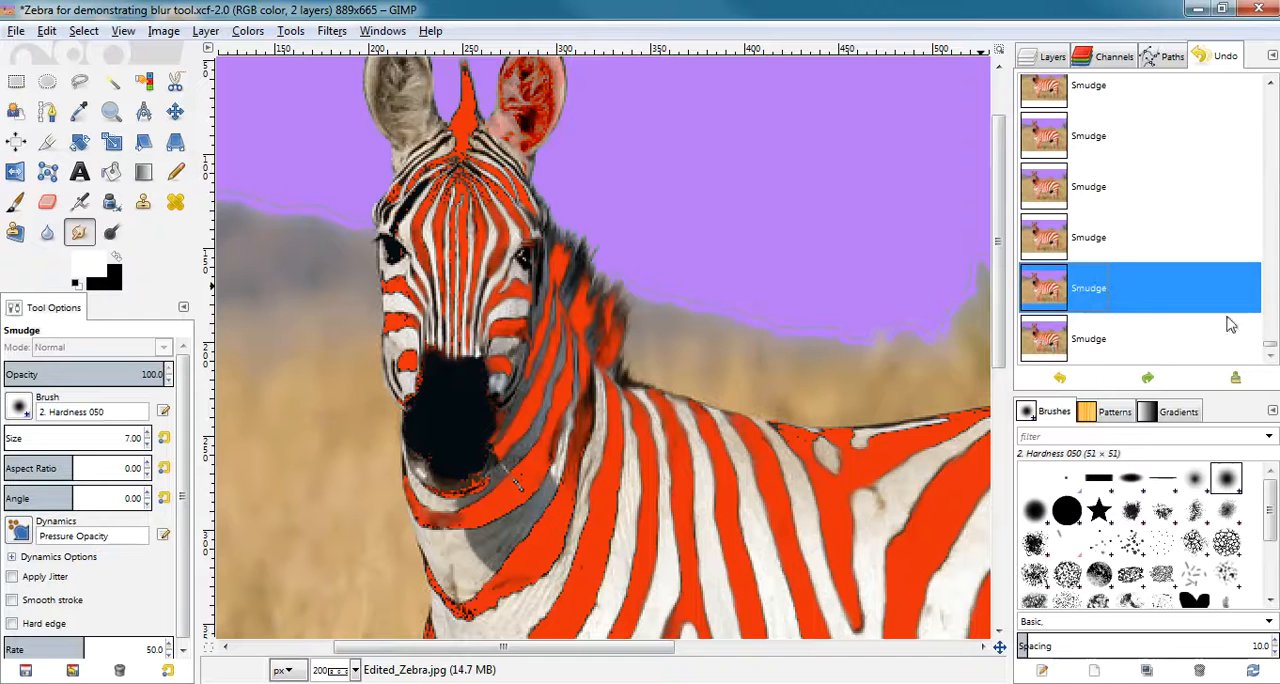
scroll(1270, 348, up, 5)
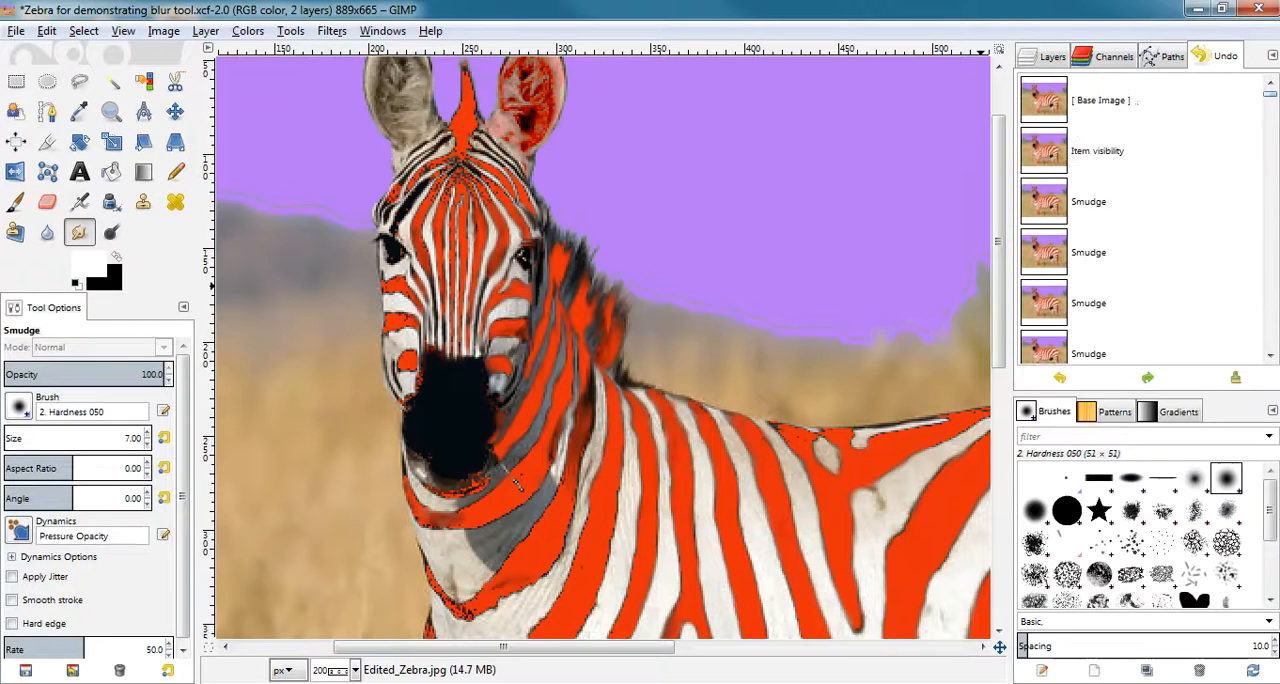
click(1108, 104)
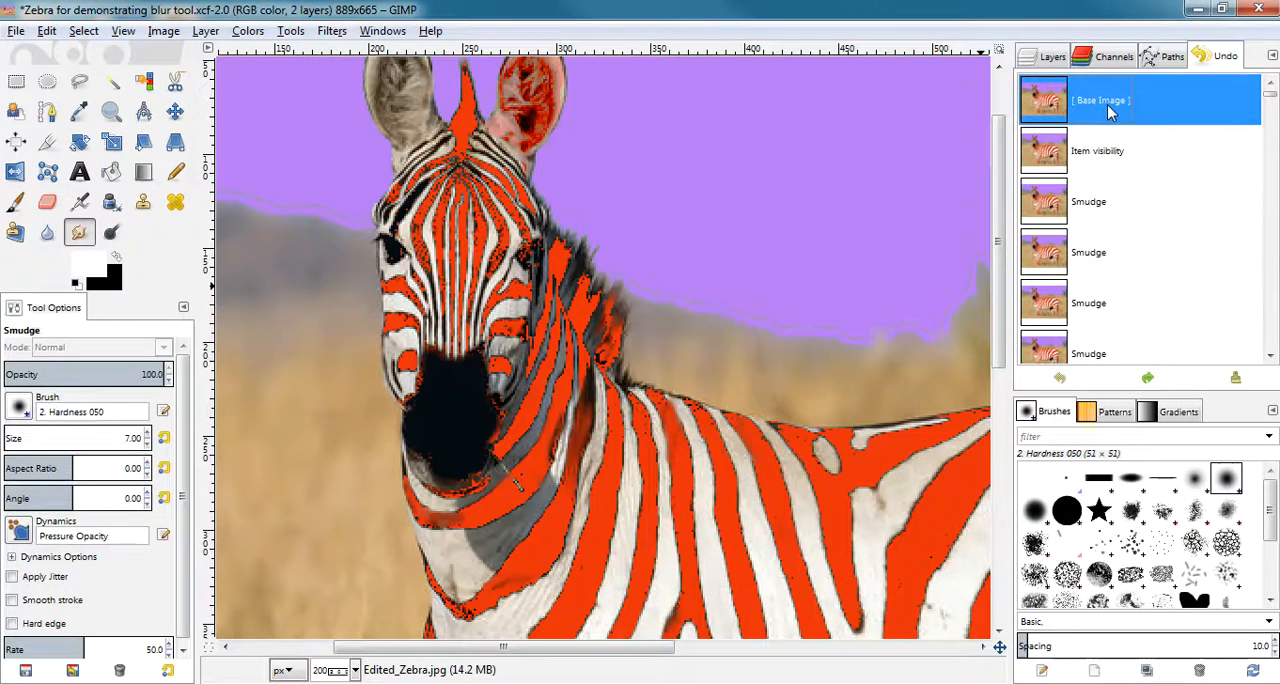
drag(1270, 100, 1268, 352)
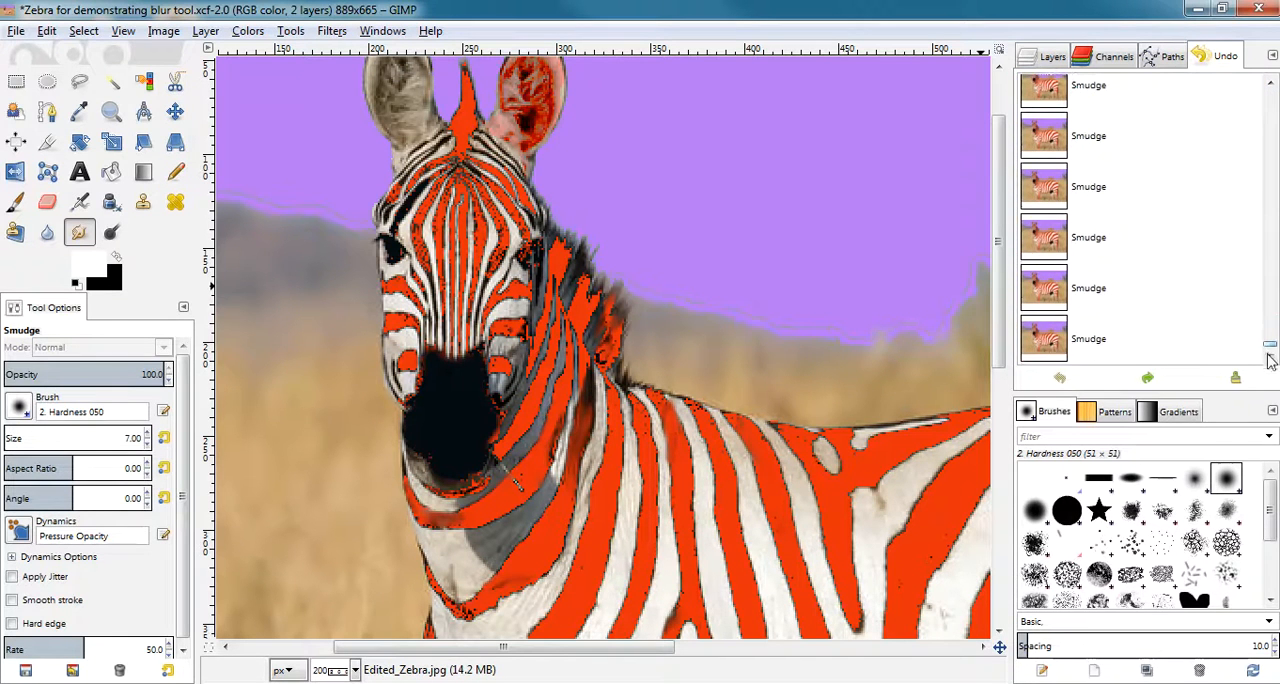
click(1080, 342)
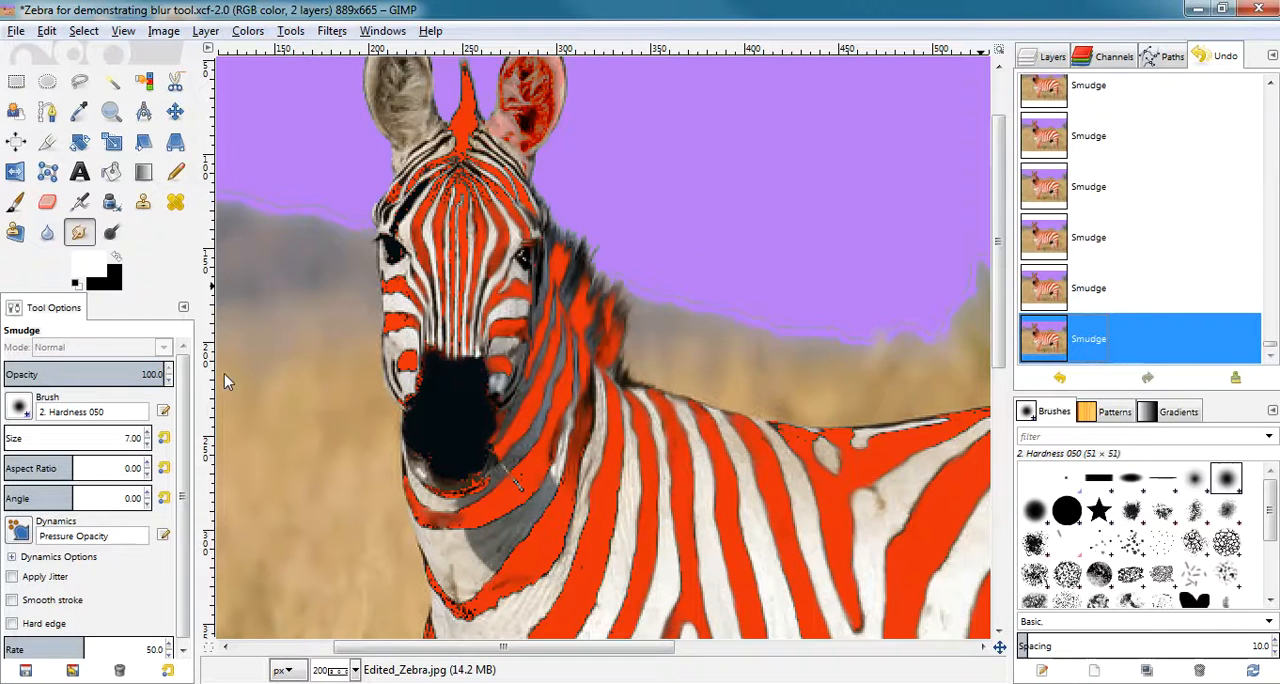
Smudge the painted eye nearest the mane.
click(522, 256)
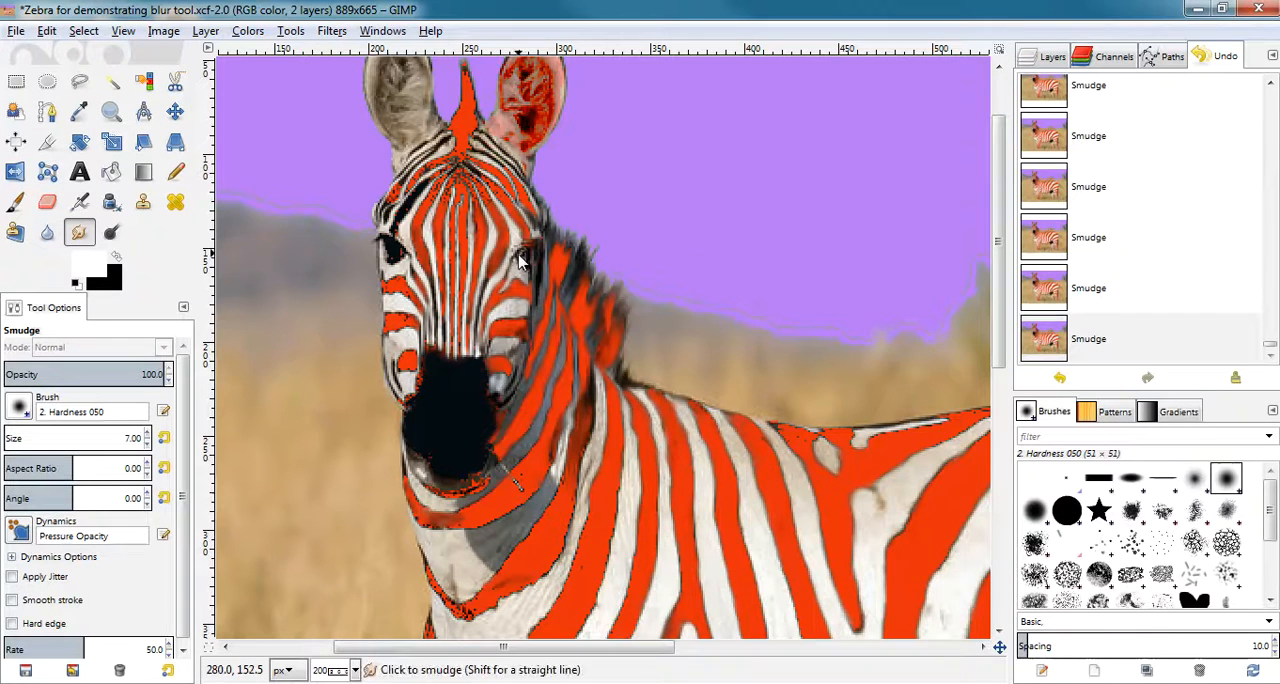